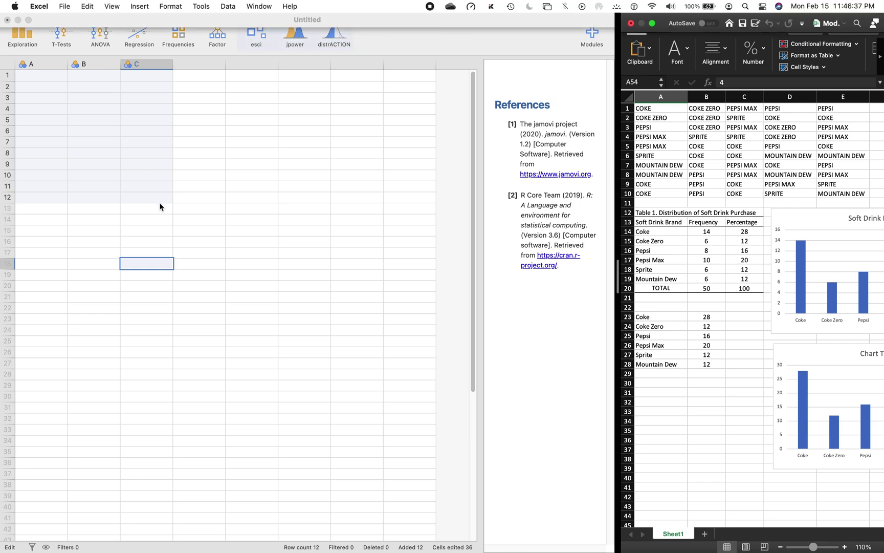
- Bring the jamovi window forward and select cell A1 in its empty data sheet
left_click(186, 197)
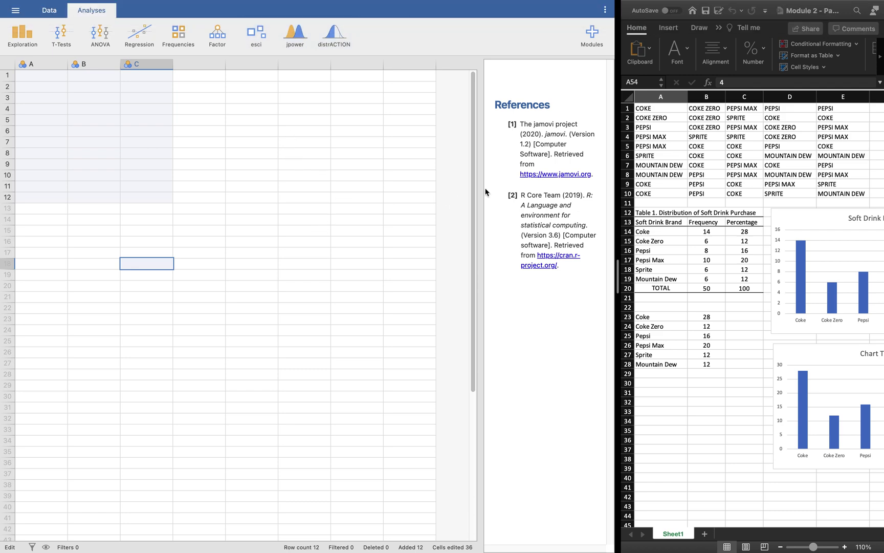
left_click(560, 118)
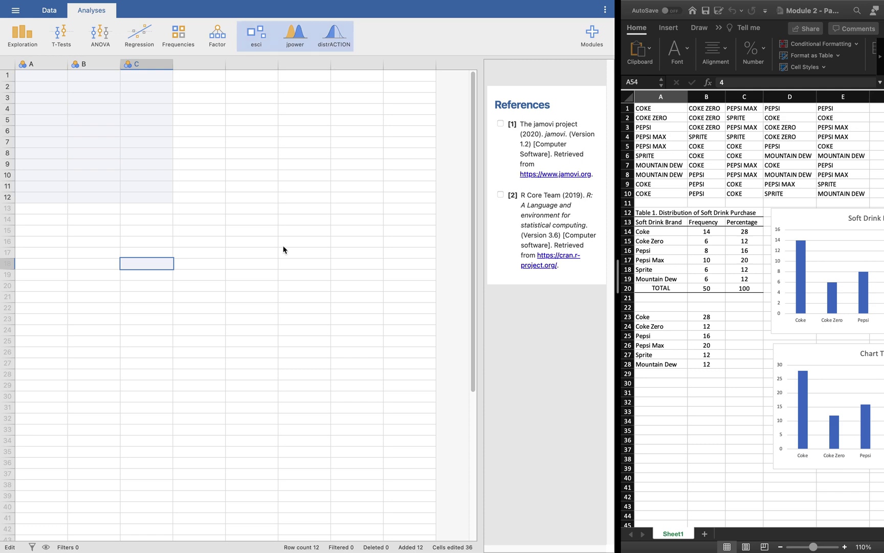
left_click(63, 86)
left_click(64, 76)
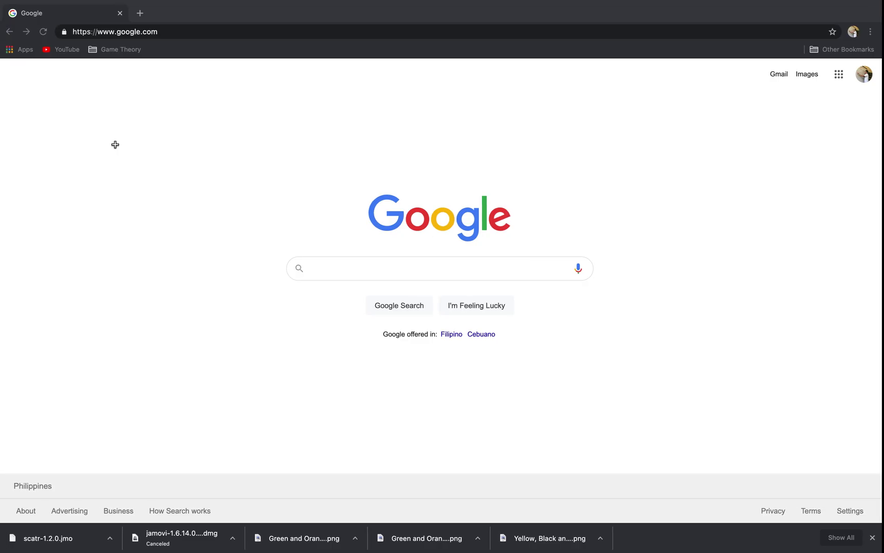
- Visit jamovi.org's download page in Chrome, then return to the jamovi and Excel desktop
left_click(219, 31)
type("jamo")
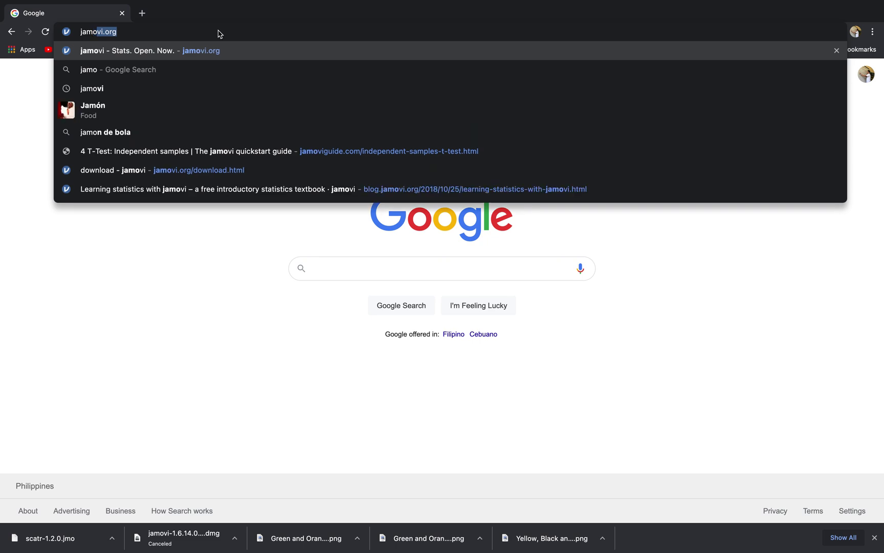
left_click(182, 52)
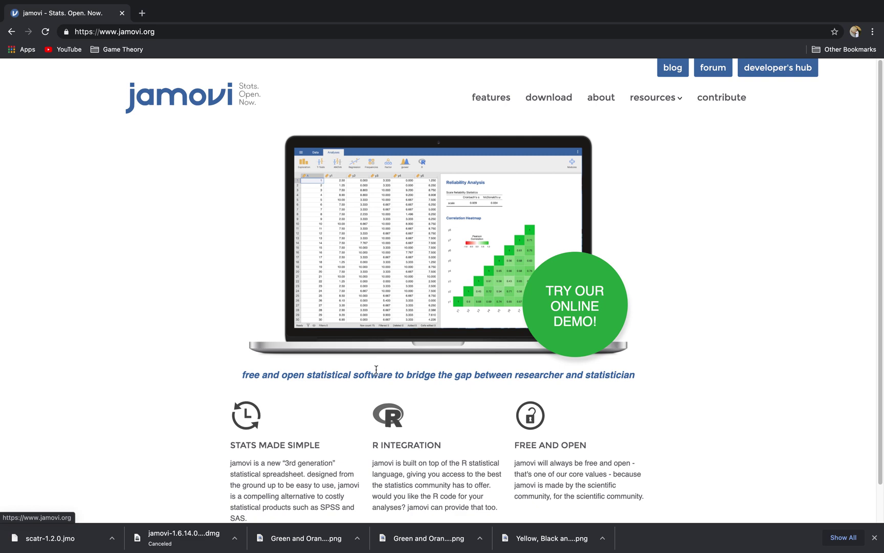
scroll(376, 369, "down", 2)
scroll(376, 370, "up", 2)
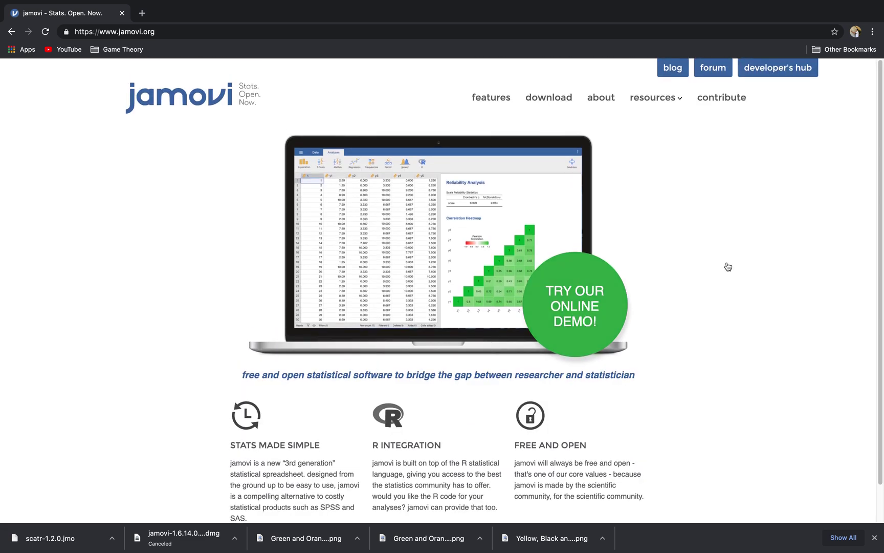
left_click(553, 102)
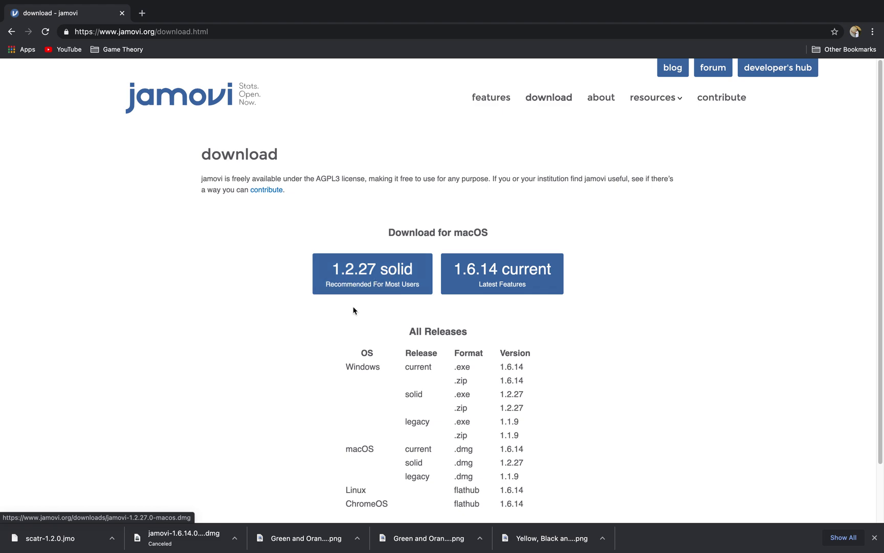
key("ctrl+Right")
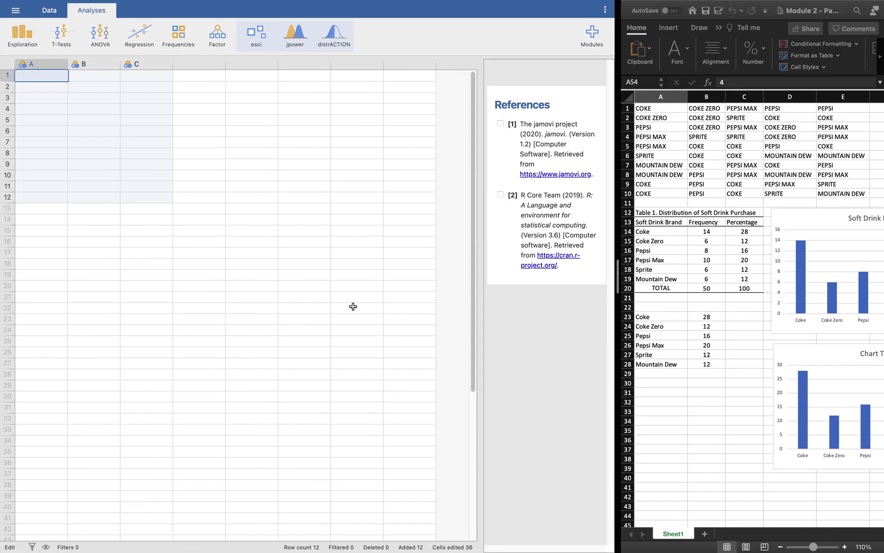
- Delete the empty variables B and C together, confirming the deletion, leaving column A
left_click(364, 272)
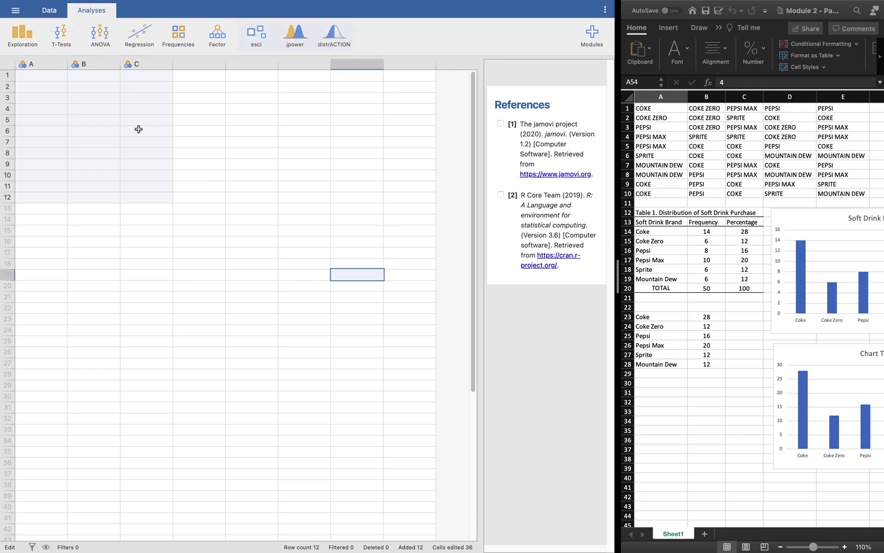
left_click(41, 75)
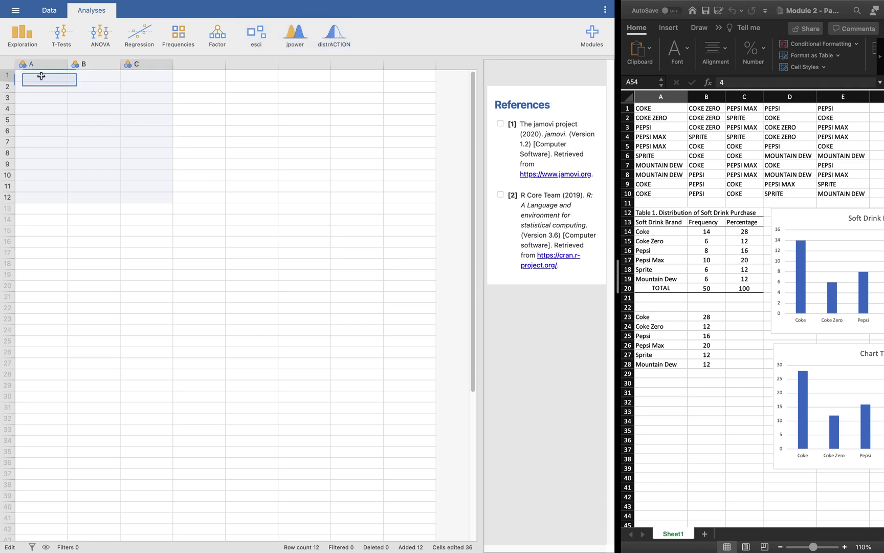
left_click(116, 63)
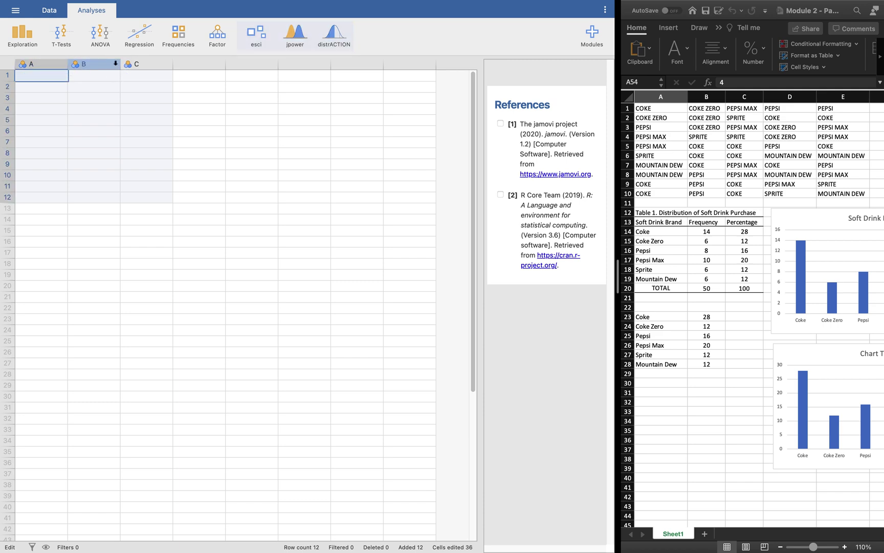
left_click(142, 66, "shift")
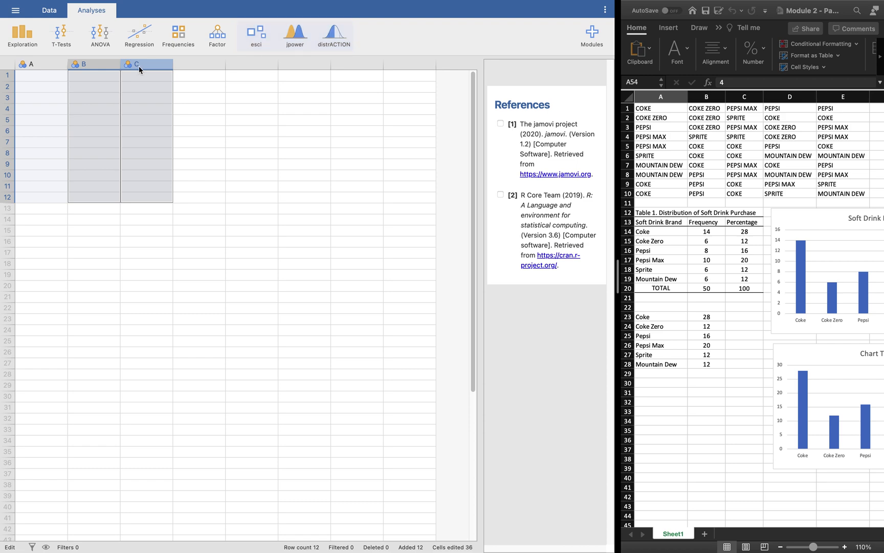
right_click(139, 66)
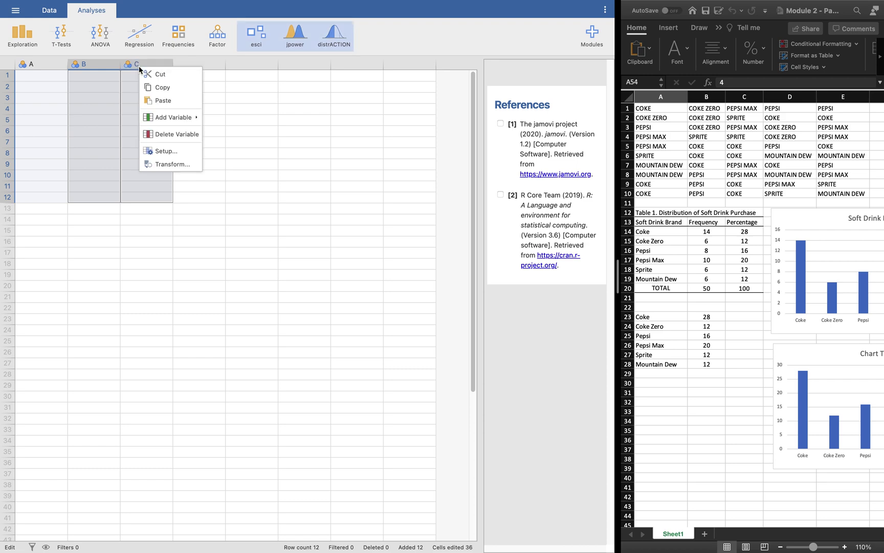
left_click(174, 134)
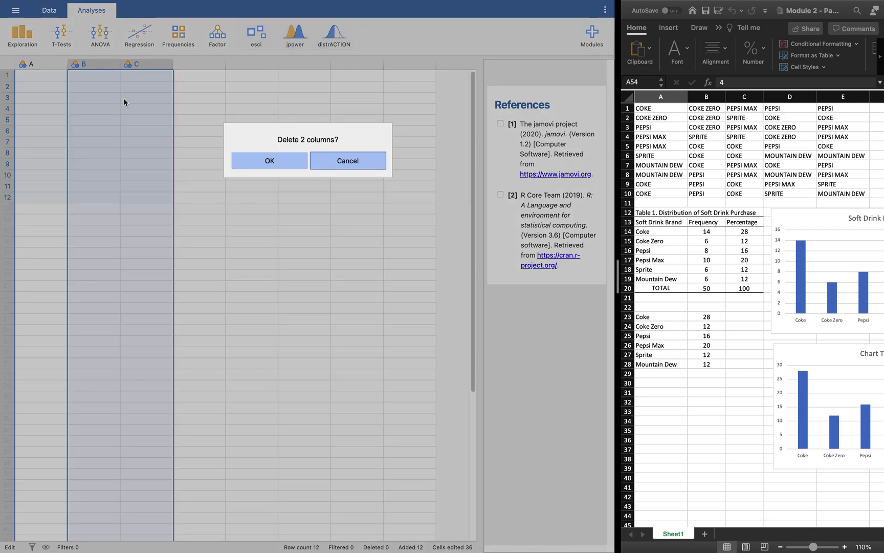
left_click(281, 162)
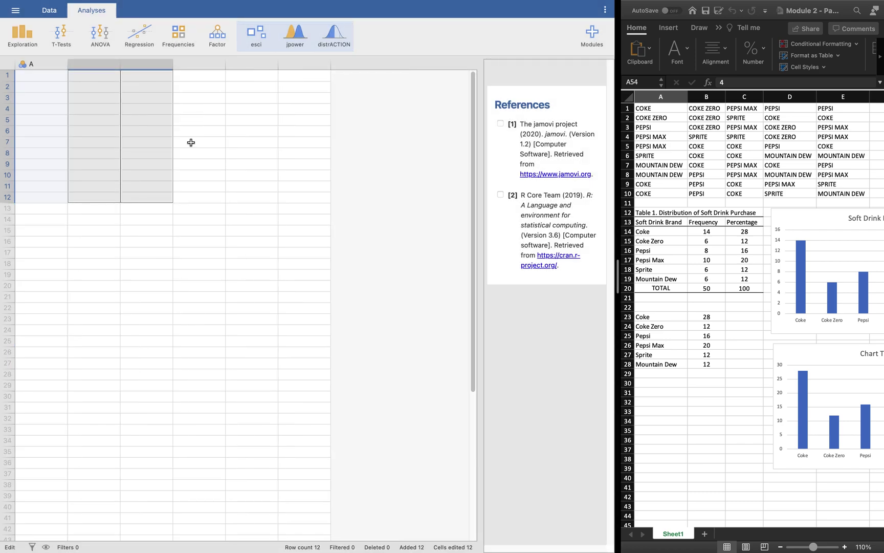
left_click(191, 142)
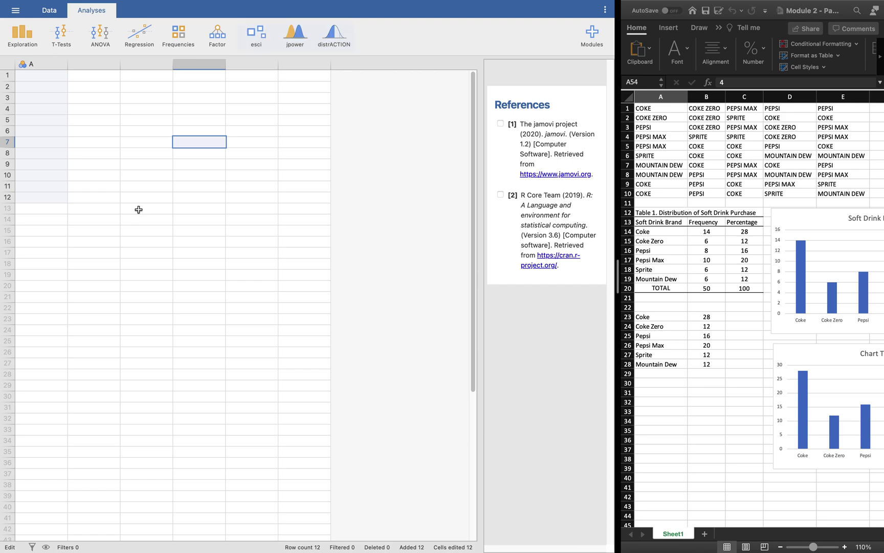
- Browse the esci, jpower and distrACTION analysis menus, then reselect cell A1
left_click(257, 34)
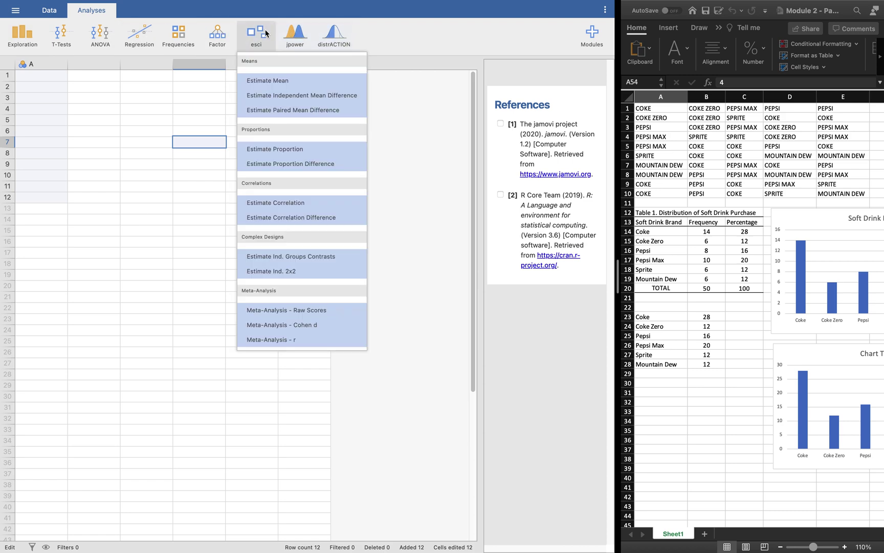
left_click(300, 39)
left_click(344, 39)
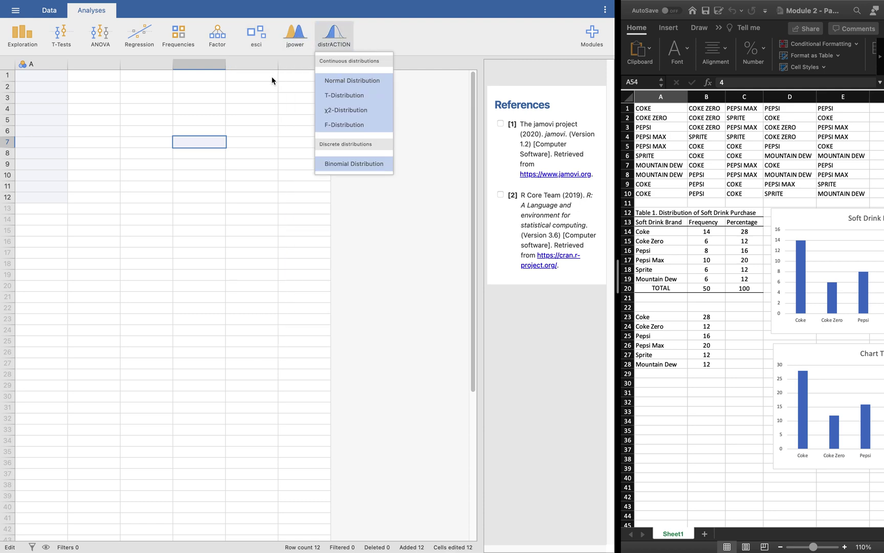
left_click(273, 79)
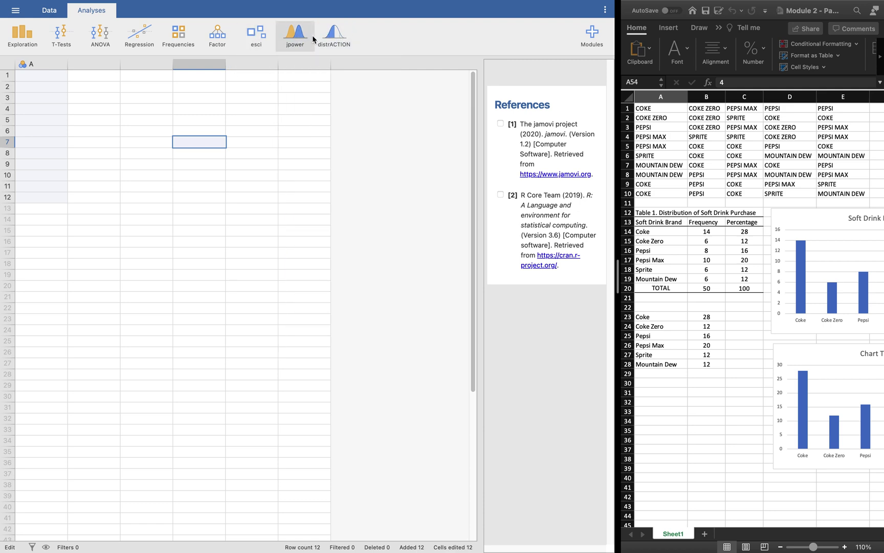
left_click(37, 79)
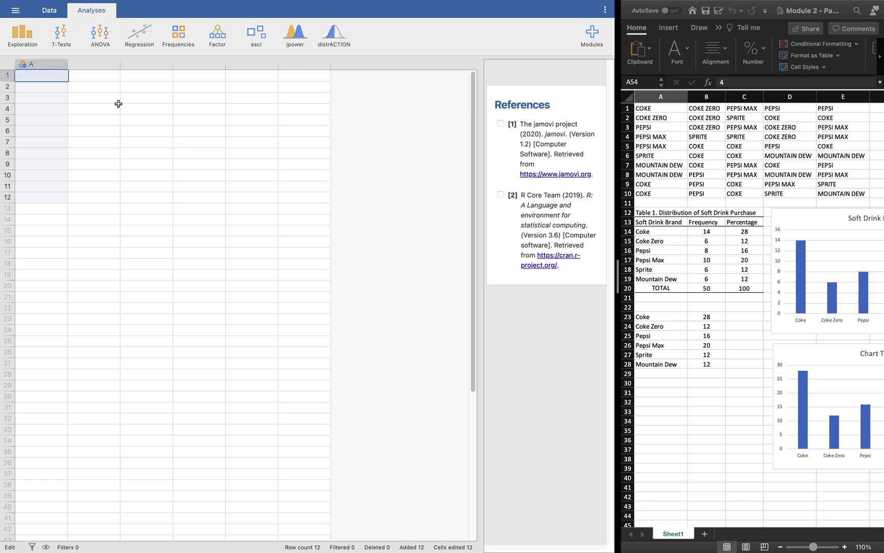
- Open the jamovi library of modules and scroll through its list
left_click(589, 34)
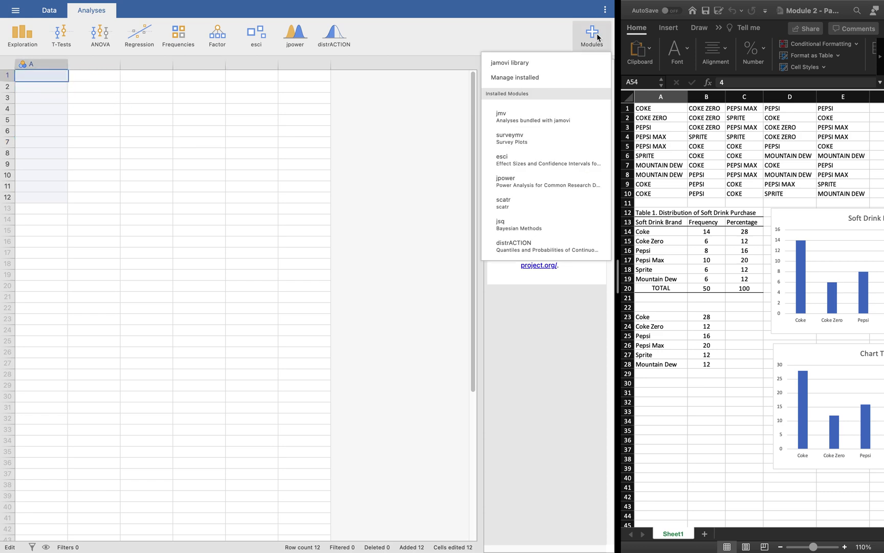
left_click(542, 63)
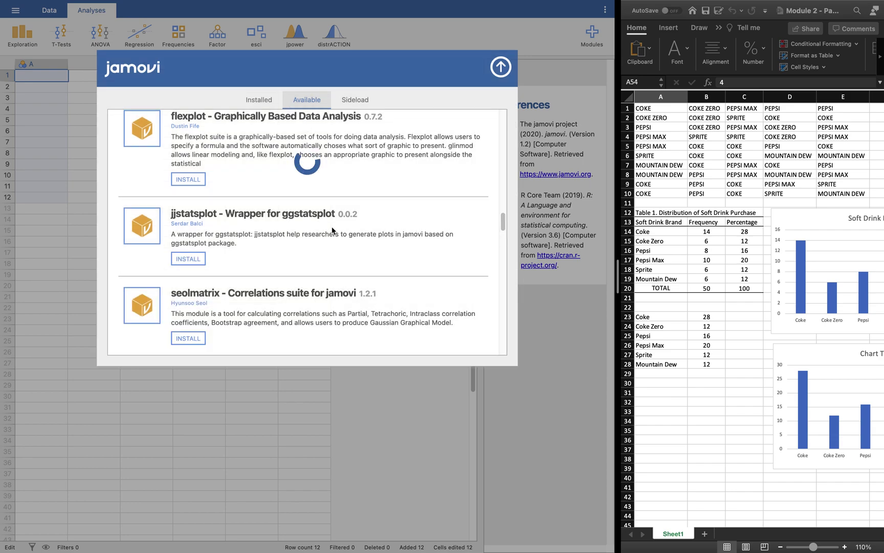
scroll(331, 231, "up", 5)
scroll(332, 230, "up", 15)
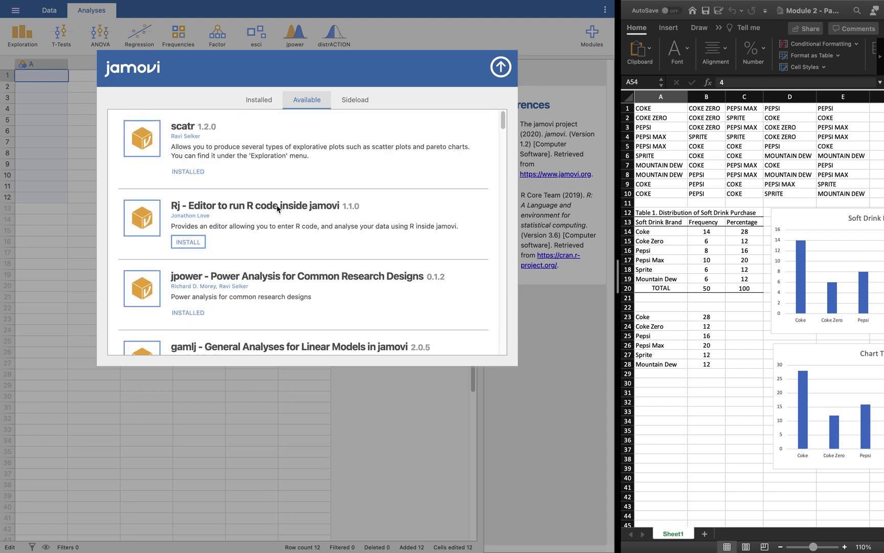
scroll(277, 209, "down", 5)
scroll(277, 208, "down", 4)
scroll(277, 204, "up", 10)
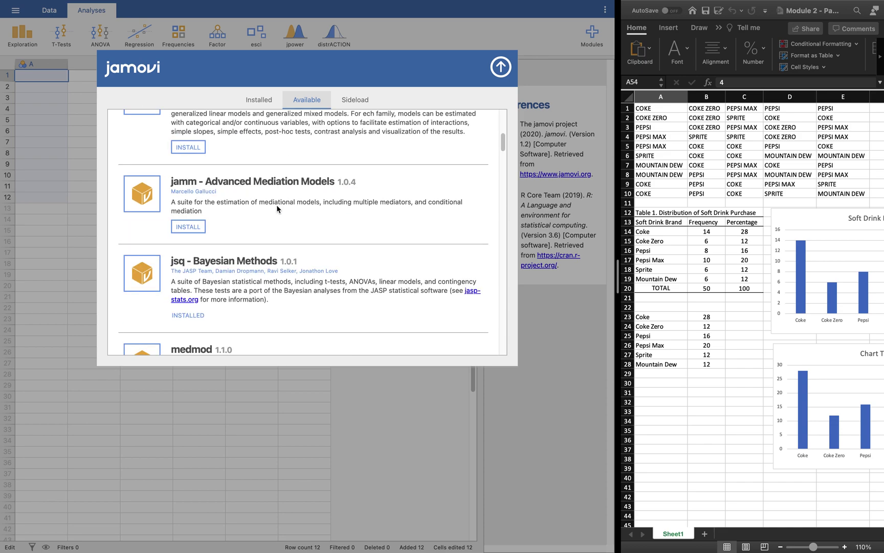
- Look at the Sideload option and the Installed modules list, then close the library
left_click(360, 101)
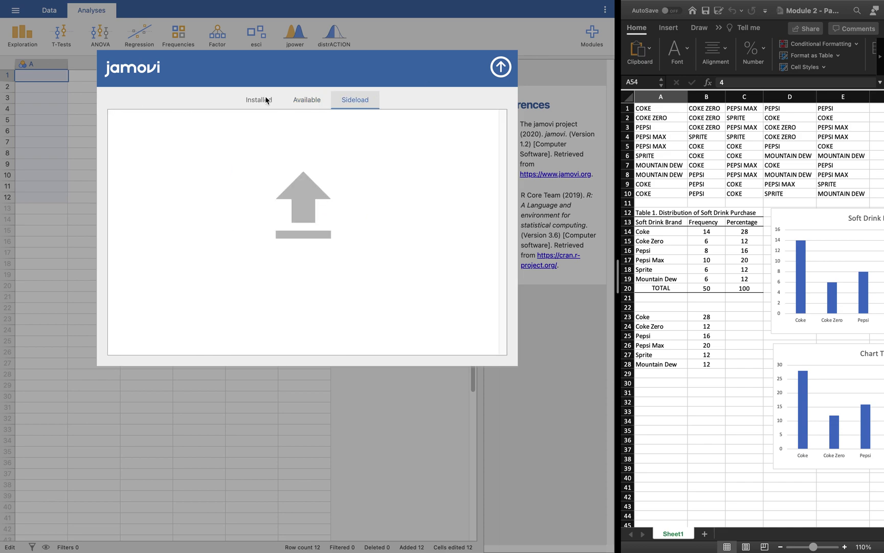
left_click(265, 97)
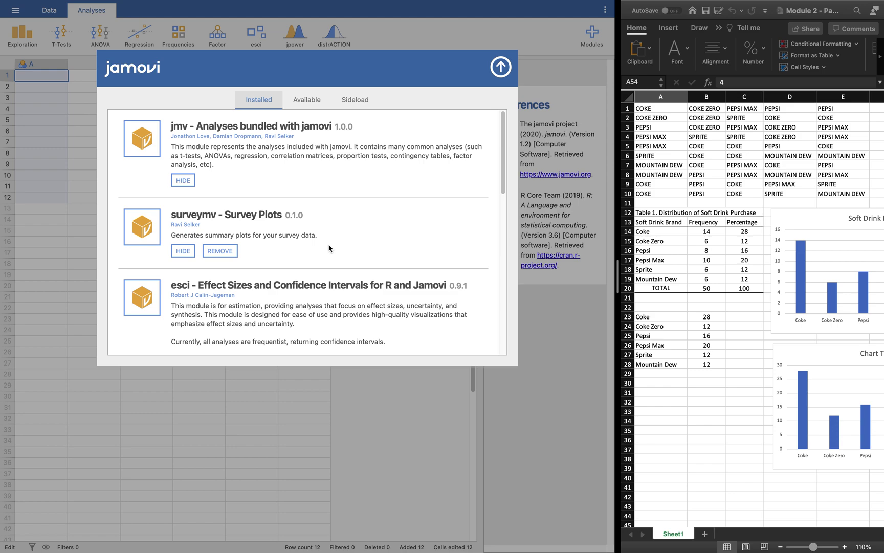
scroll(329, 249, "down", 3)
scroll(329, 248, "down", 10)
scroll(330, 249, "up", 15)
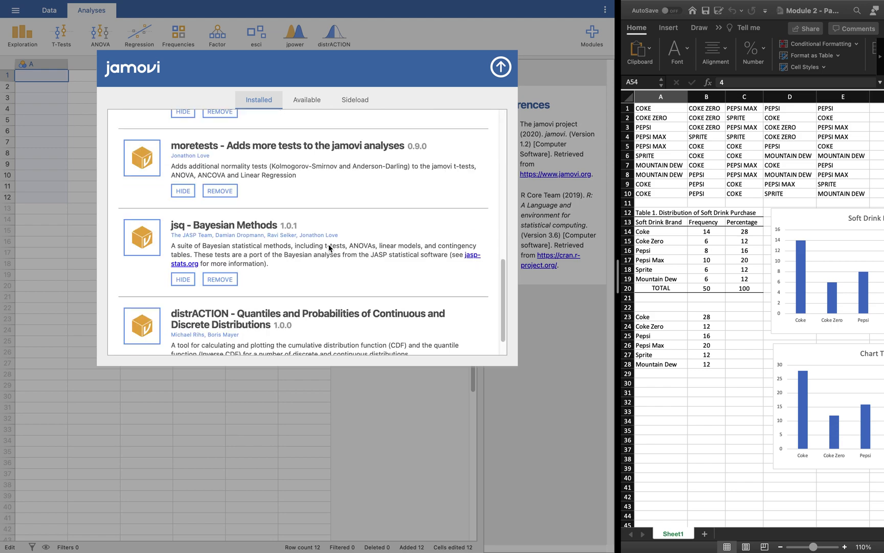
left_click(501, 67)
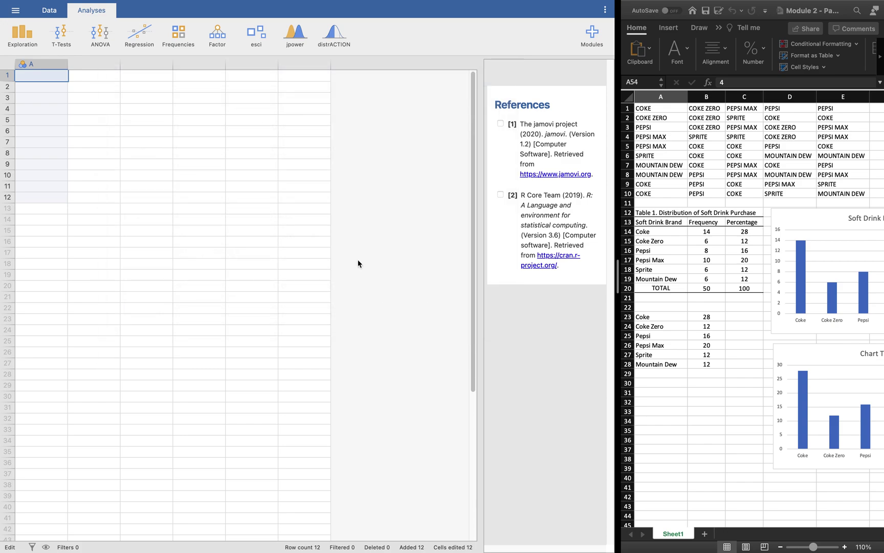
- Copy Excel's A1:A10 brands into jamovi column A rows 1–10
scroll(797, 301, "right", 5)
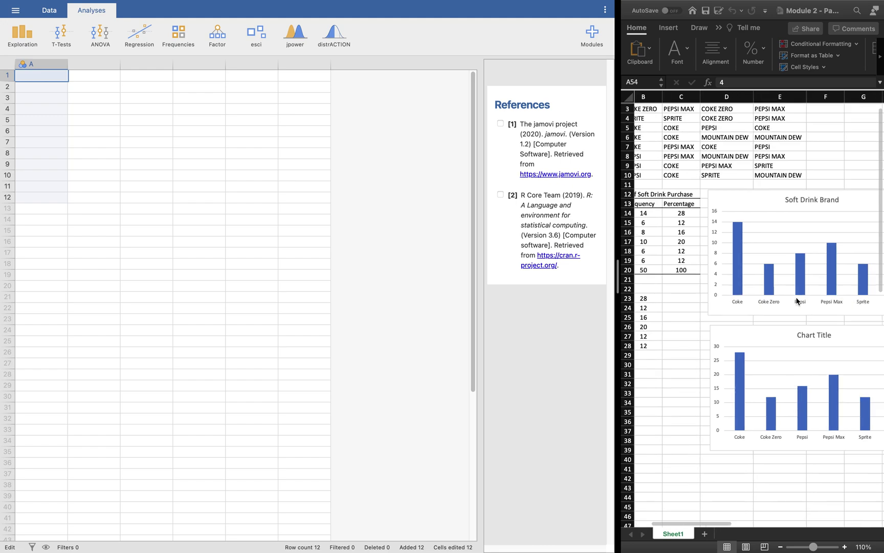
scroll(796, 301, "down", 2)
scroll(796, 300, "left", 5)
scroll(797, 301, "up", 2)
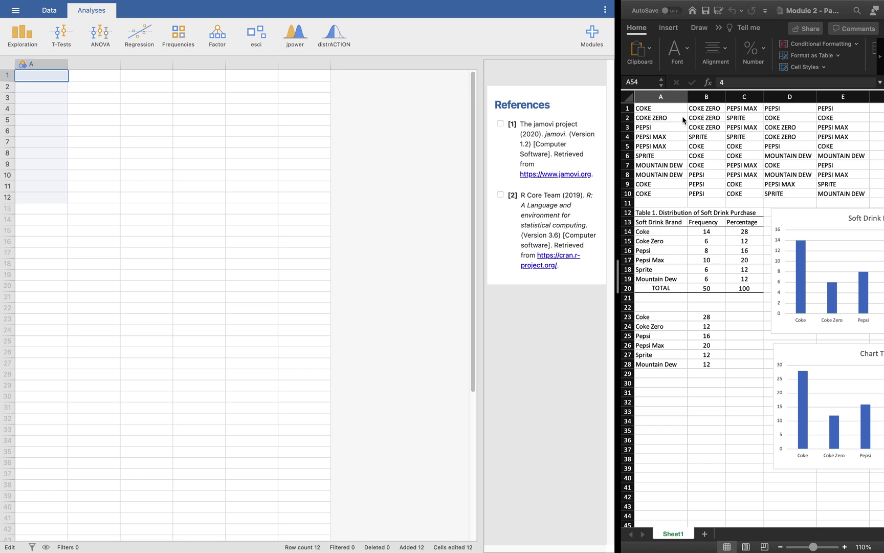
left_click(667, 109)
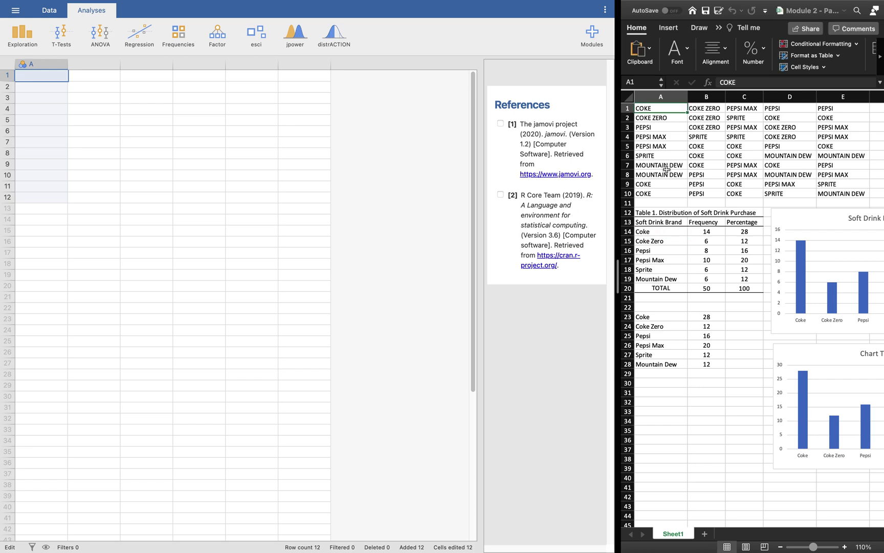
left_click(668, 192, "shift")
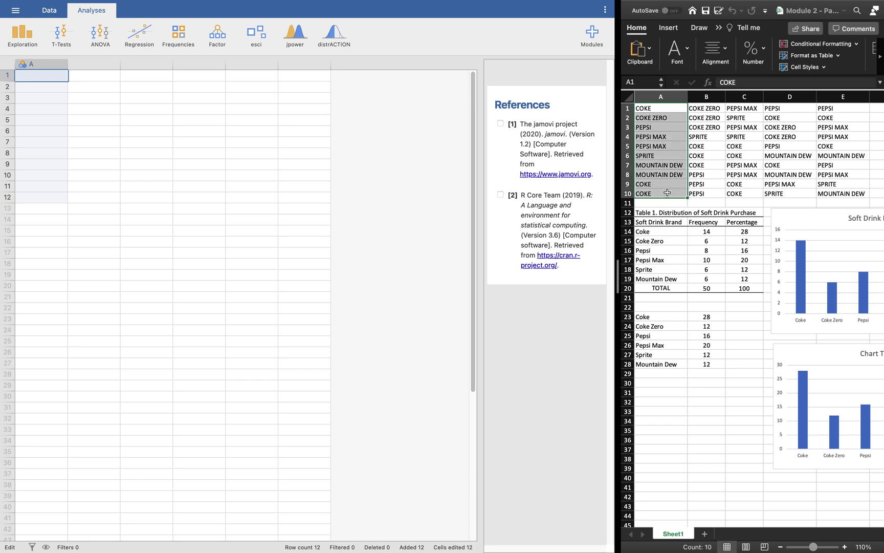
key("super+c")
left_click(61, 80)
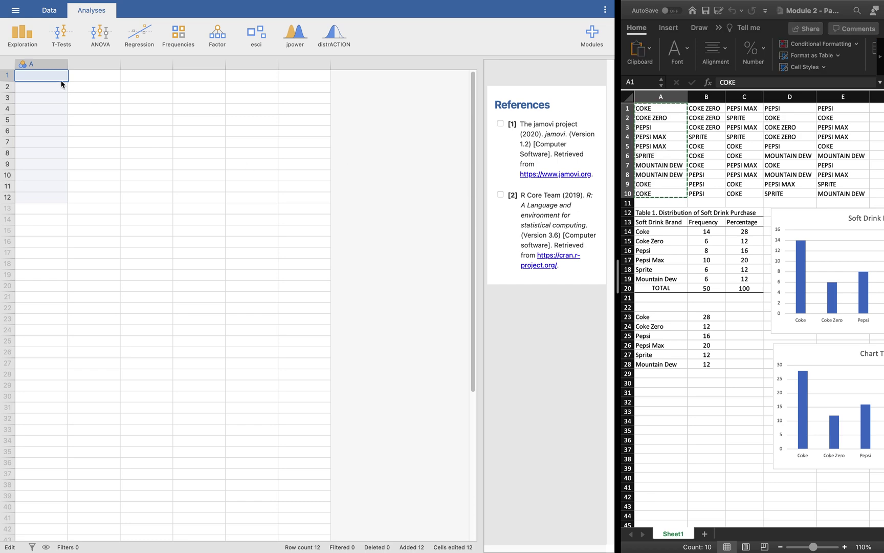
key("super+v")
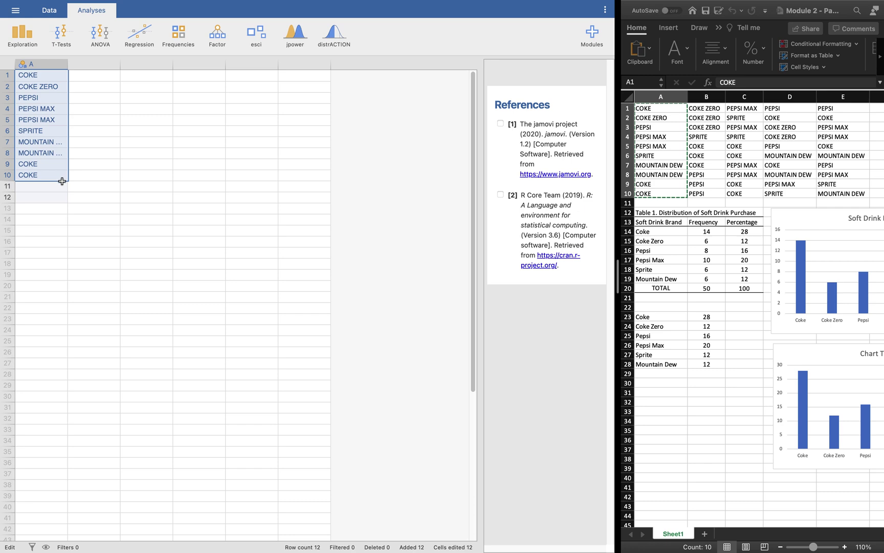
- Paste Excel's B1:B10 brands into jamovi rows 11–20
left_click(59, 183)
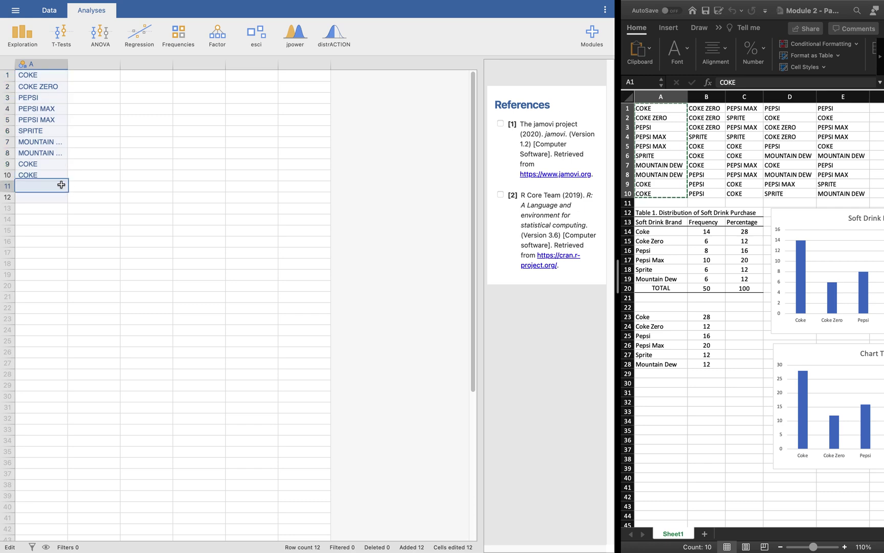
left_click(708, 108)
left_click(709, 108)
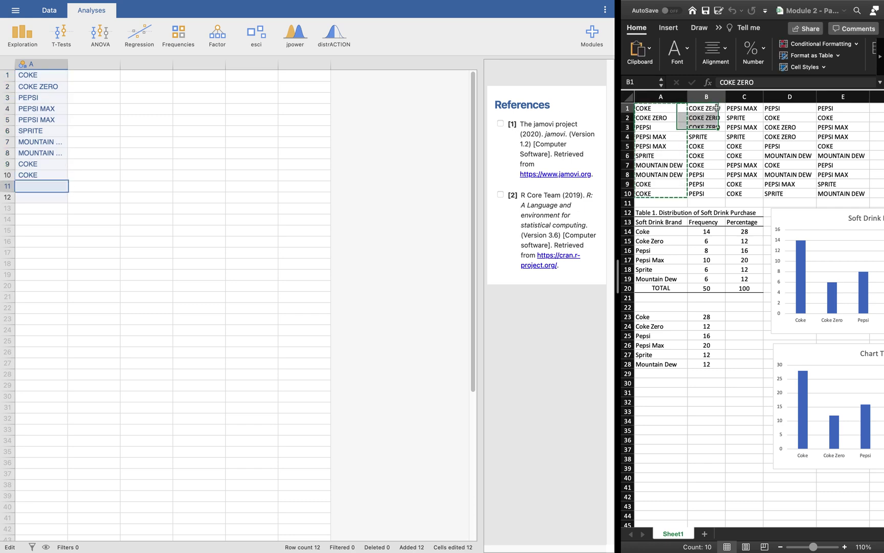
left_click(715, 193, "shift")
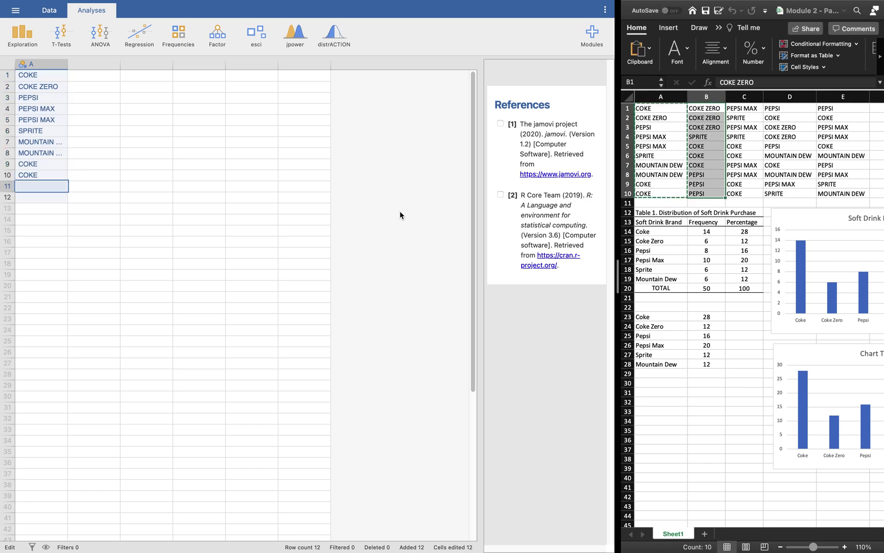
left_click(58, 185)
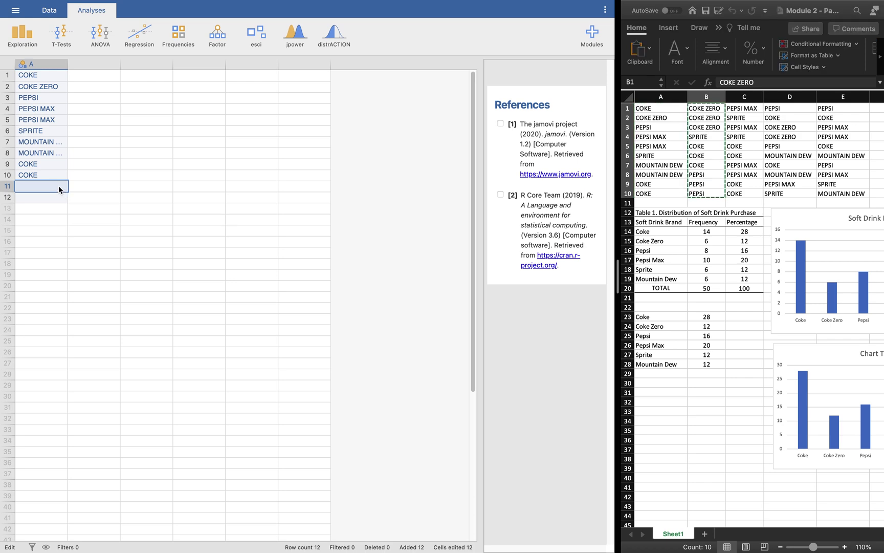
key("super+v")
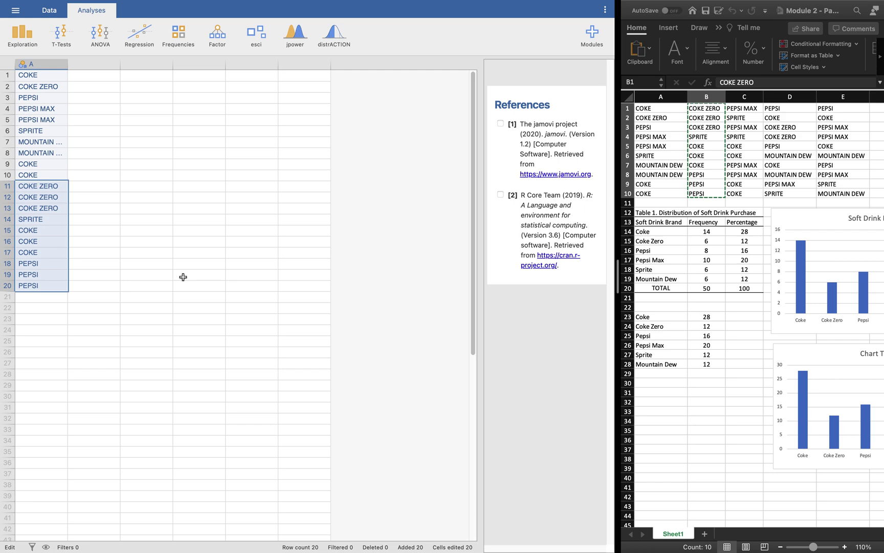
- Copy Excel's C1:C10 brands into jamovi rows 21–30
left_click(752, 108)
left_click_drag(753, 108, 747, 194)
key("super+c")
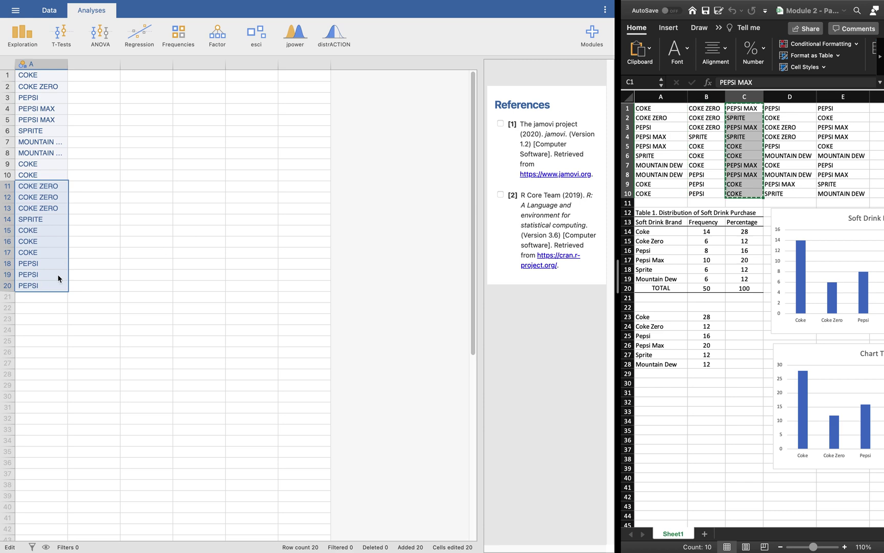
left_click(61, 298)
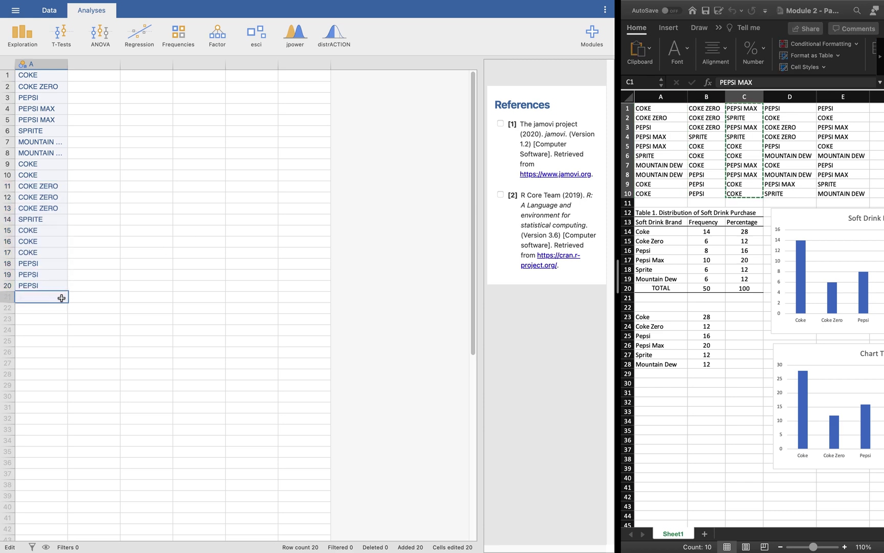
key("super+v")
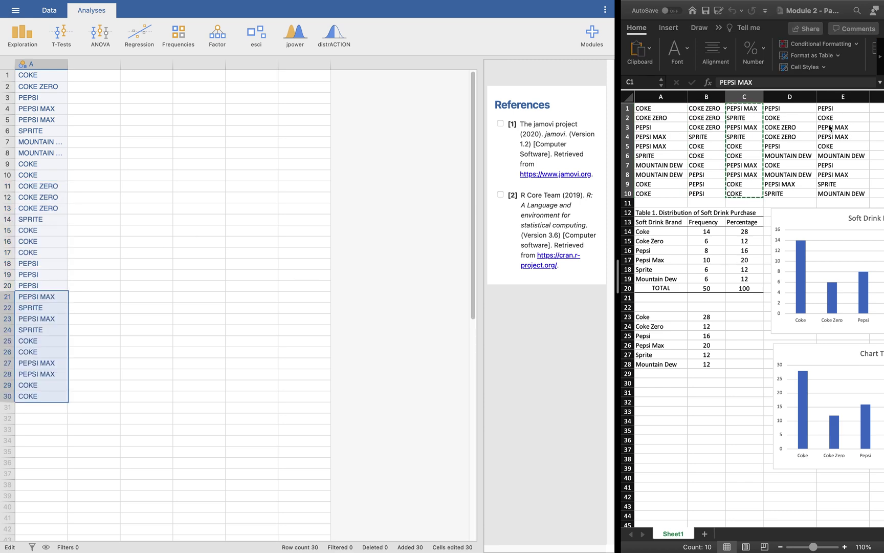
- Copy Excel's D1:D10 brands into jamovi rows 31–40, undoing a mistaken single-cell entry
left_click(805, 109)
left_click(805, 109)
left_click_drag(805, 109, 790, 193)
key("super+c")
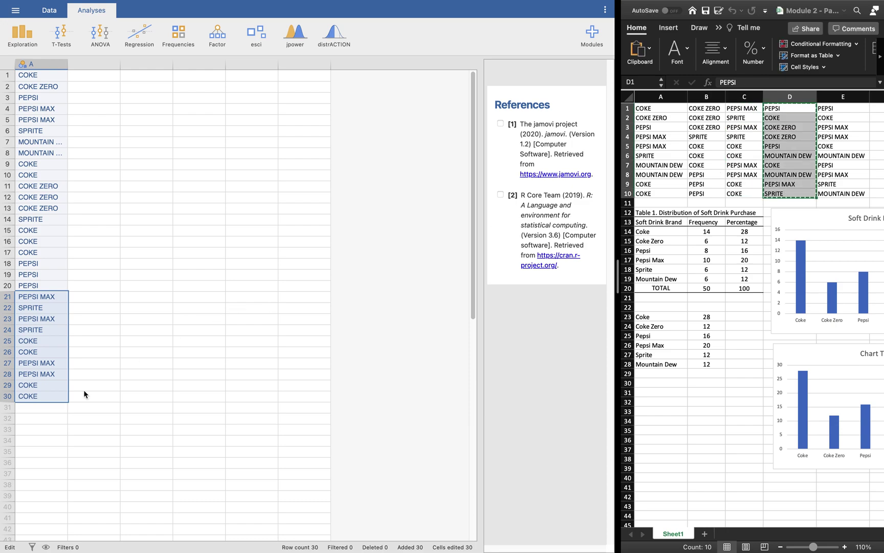
double_click(49, 409)
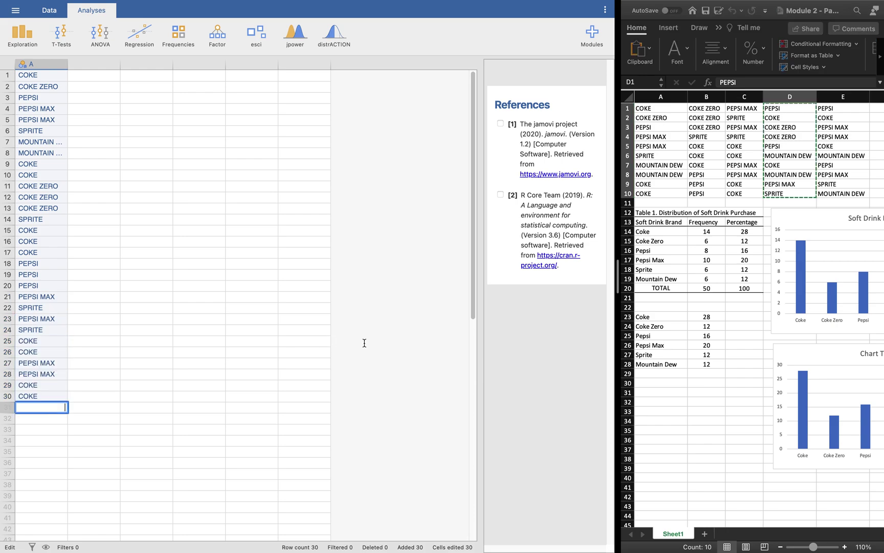
key("super+v")
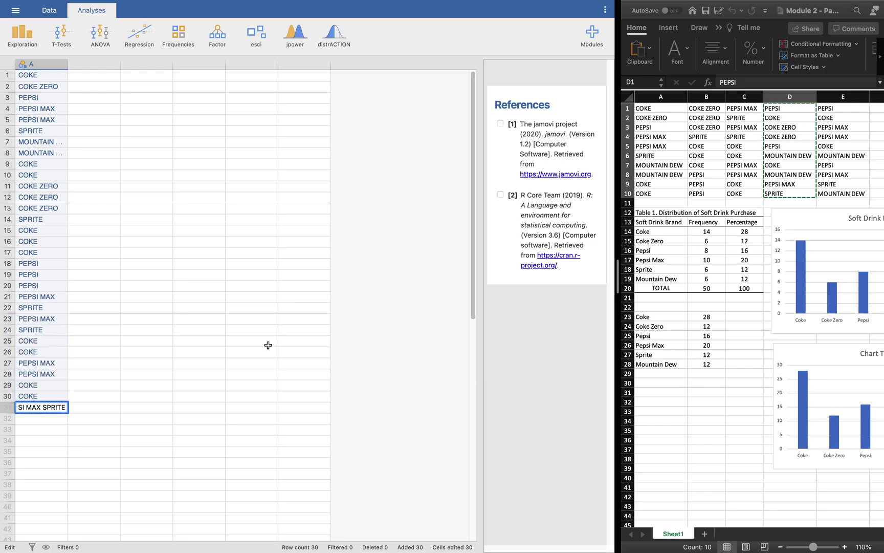
key("Escape")
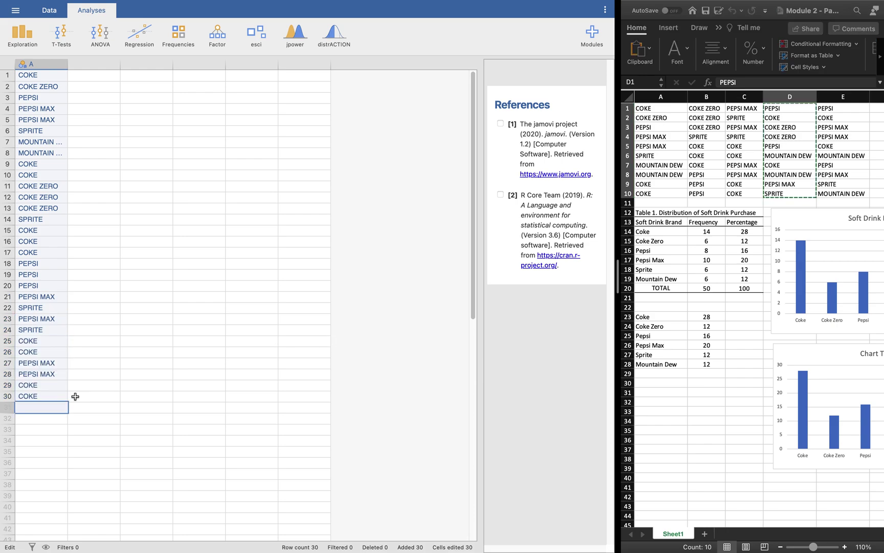
key("super+v")
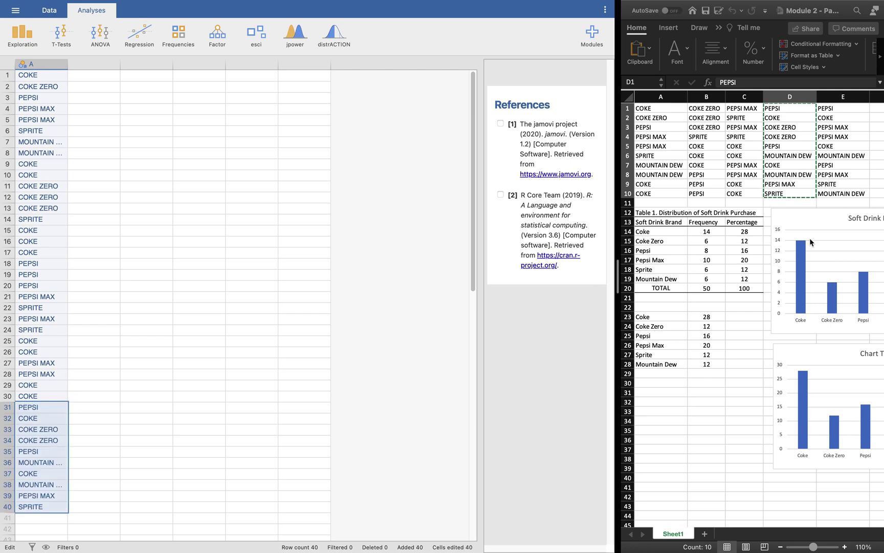
- Copy Excel's column E brands into jamovi rows 41–50
left_click_drag(847, 110, 844, 184)
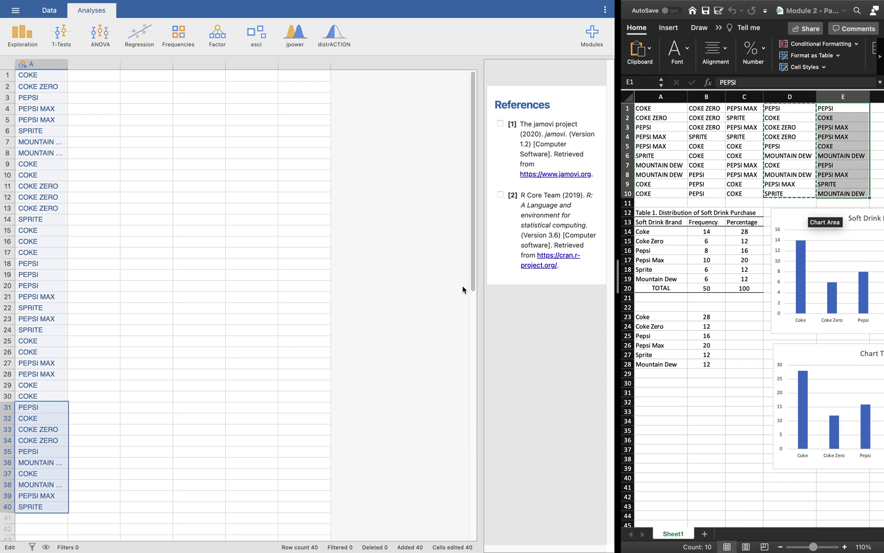
key("super+c")
left_click(47, 520)
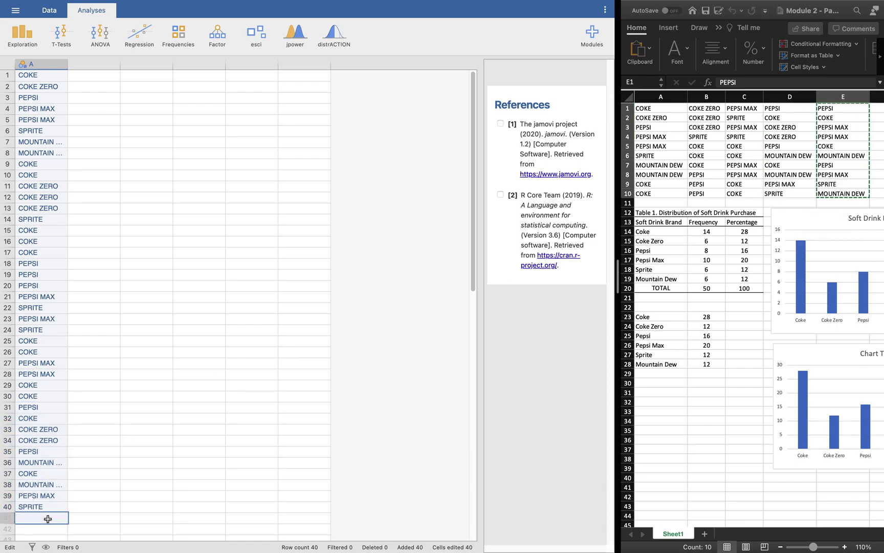
key("super+v")
scroll(116, 487, "down", 5)
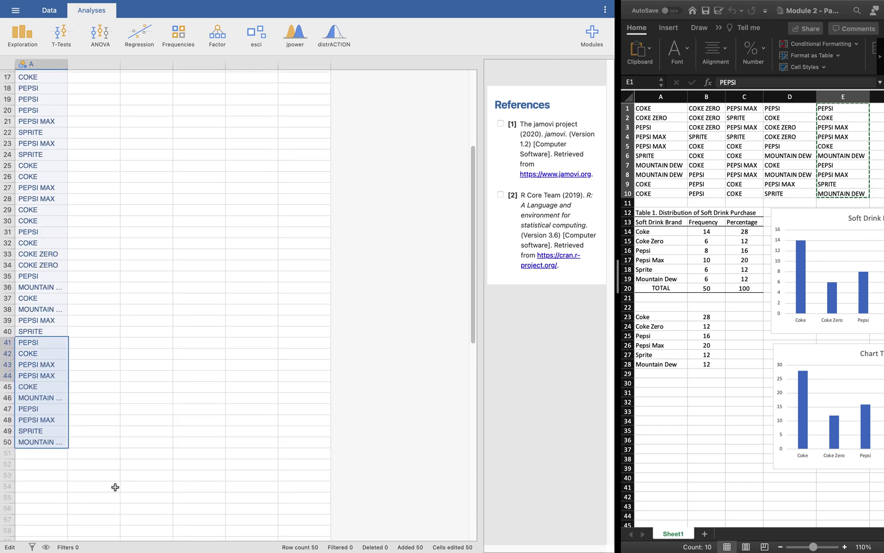
scroll(115, 487, "up", 1)
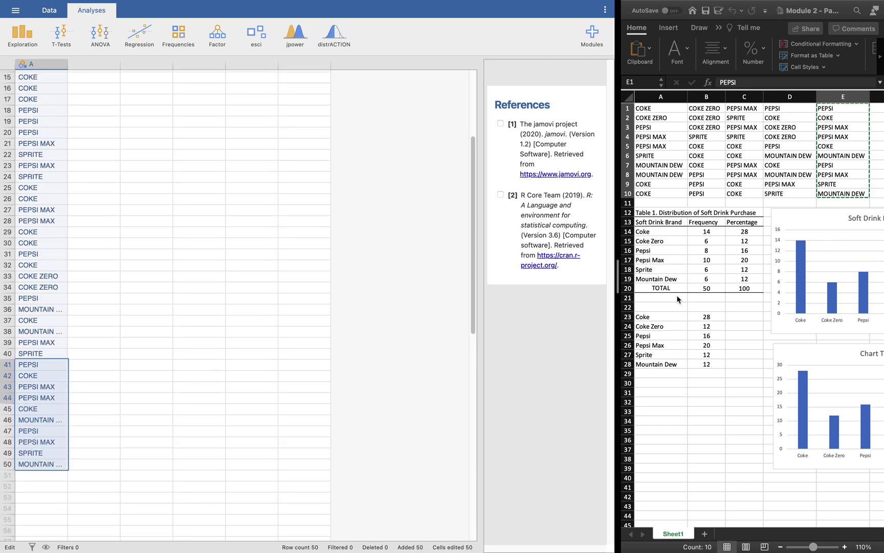
left_click(710, 249)
left_click(709, 248)
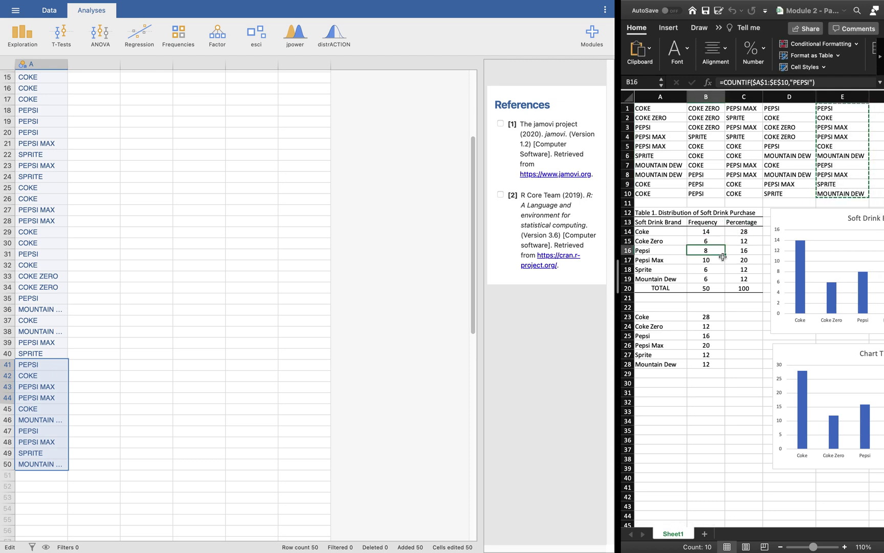
left_click(722, 264)
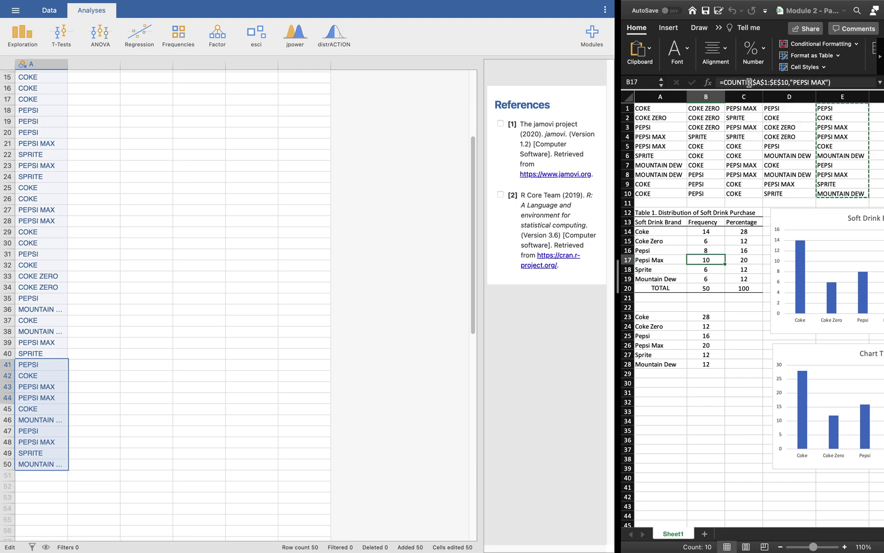
double_click(714, 251)
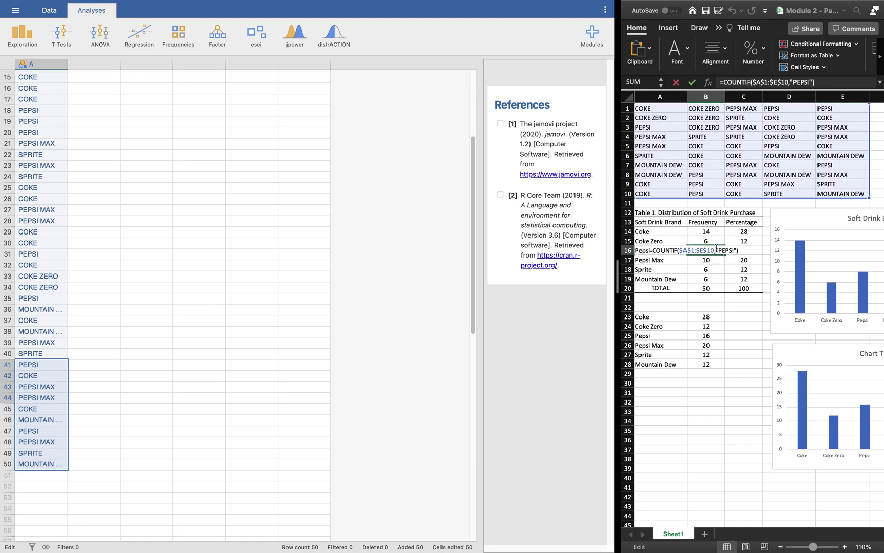
left_click(204, 210)
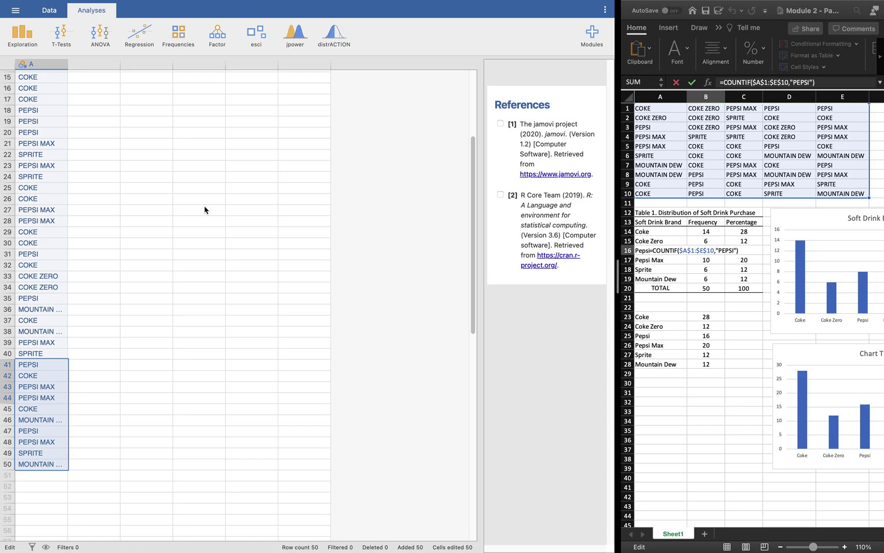
left_click(277, 212)
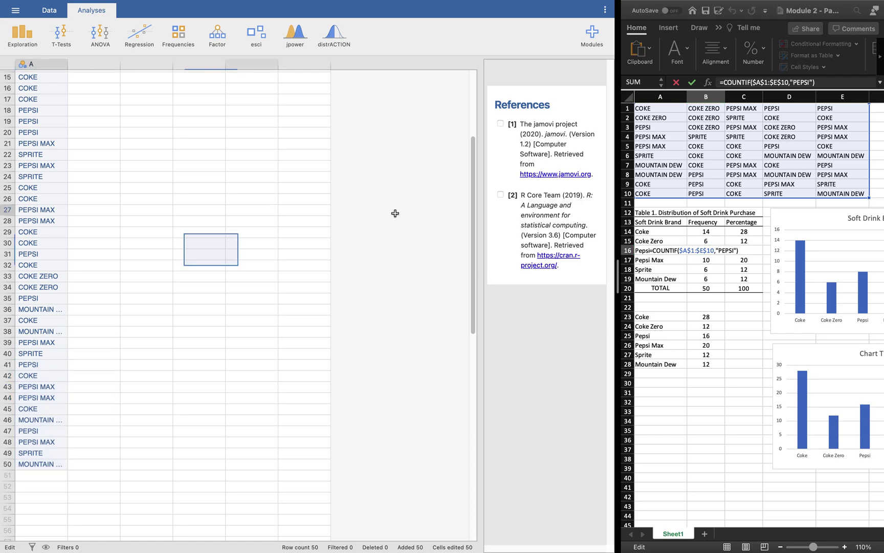
left_click(731, 235)
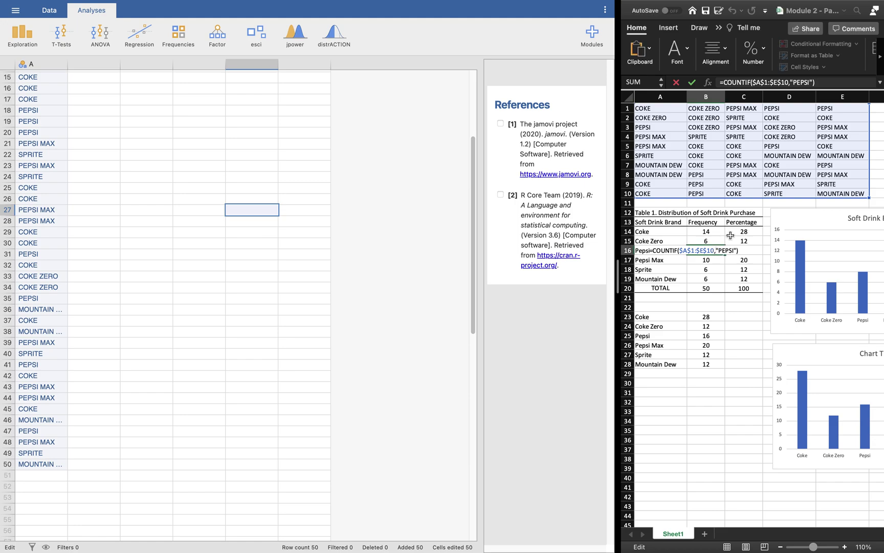
left_click(691, 82)
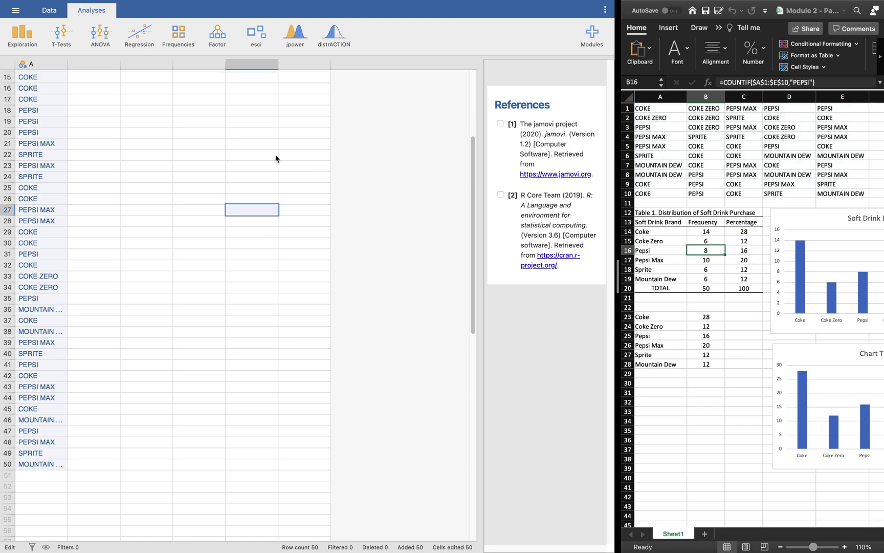
left_click(44, 12)
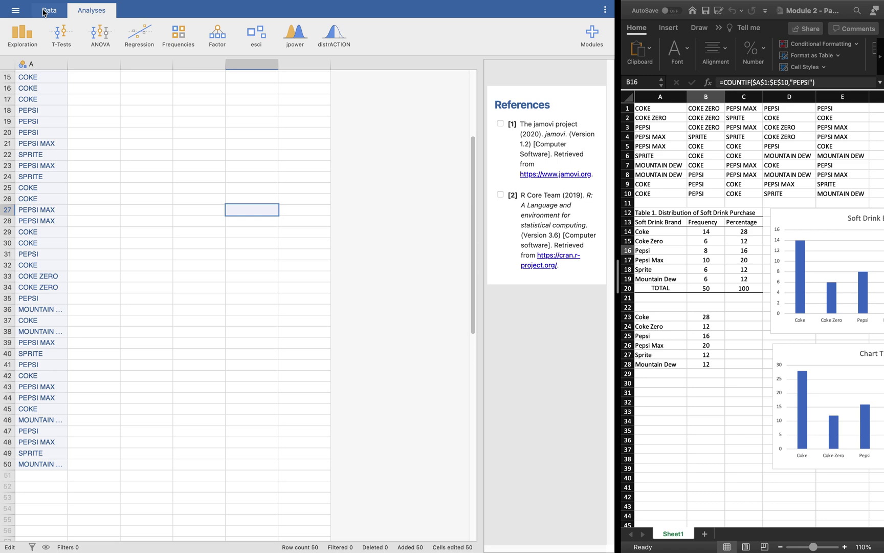
- Rename column A to 'Soft Drink Brand' in its variable setup
left_click(44, 13)
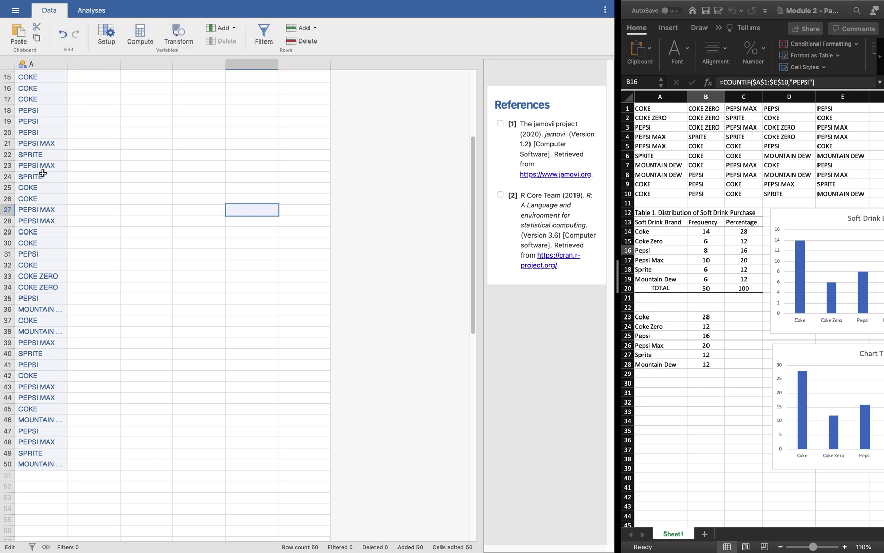
scroll(43, 174, "up", 5)
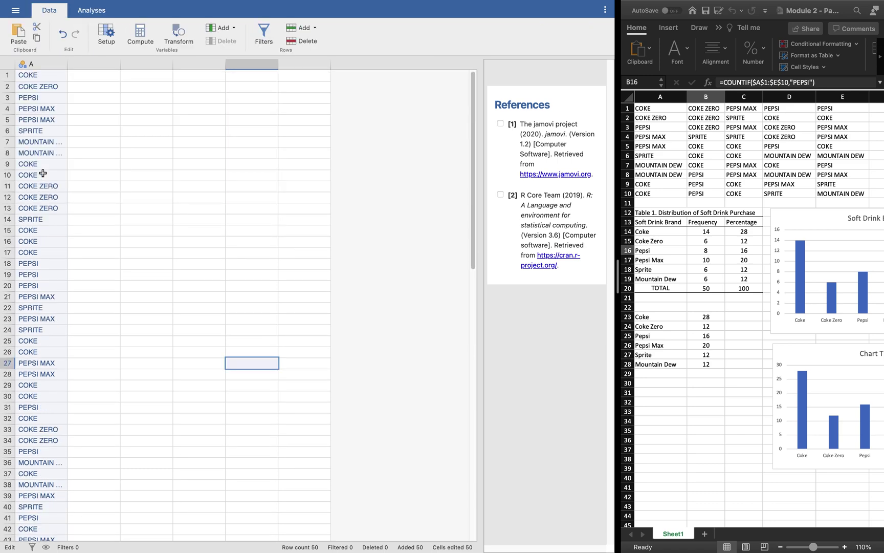
left_click(49, 63)
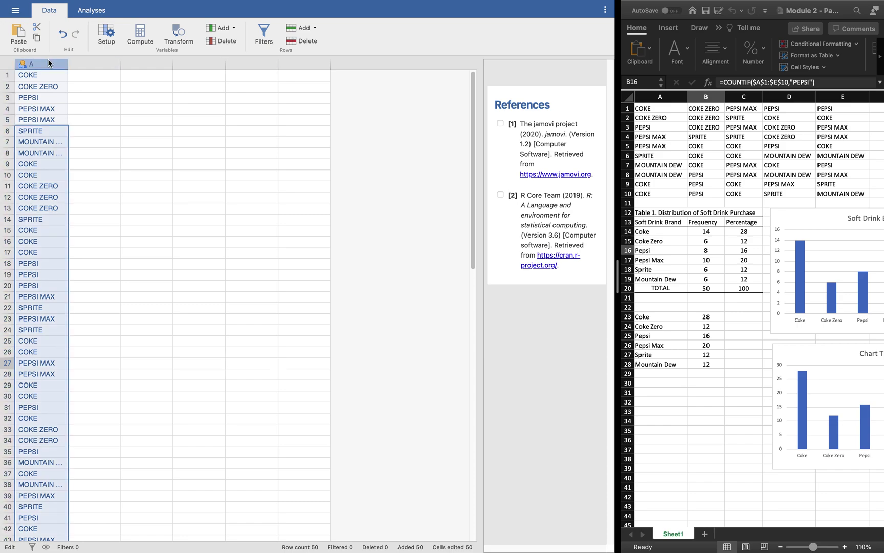
double_click(49, 62)
left_click(270, 79)
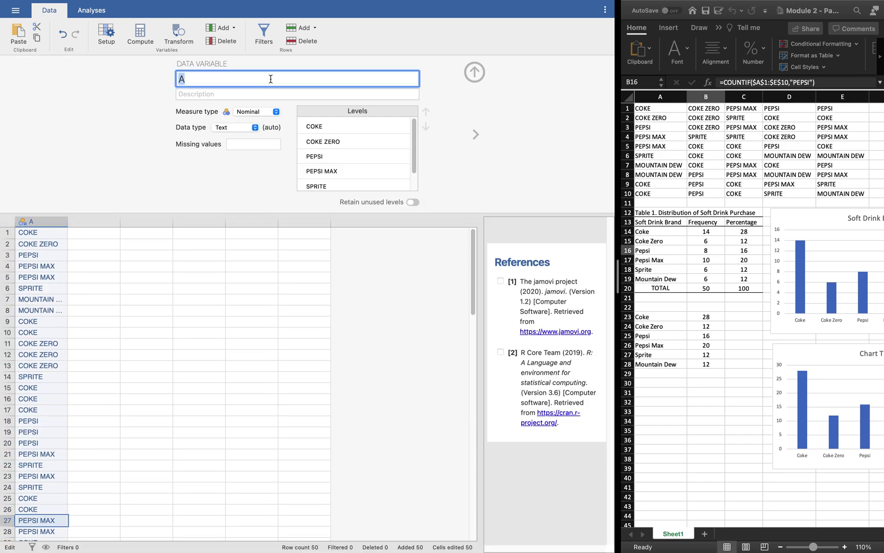
type("Soft Drink Brand")
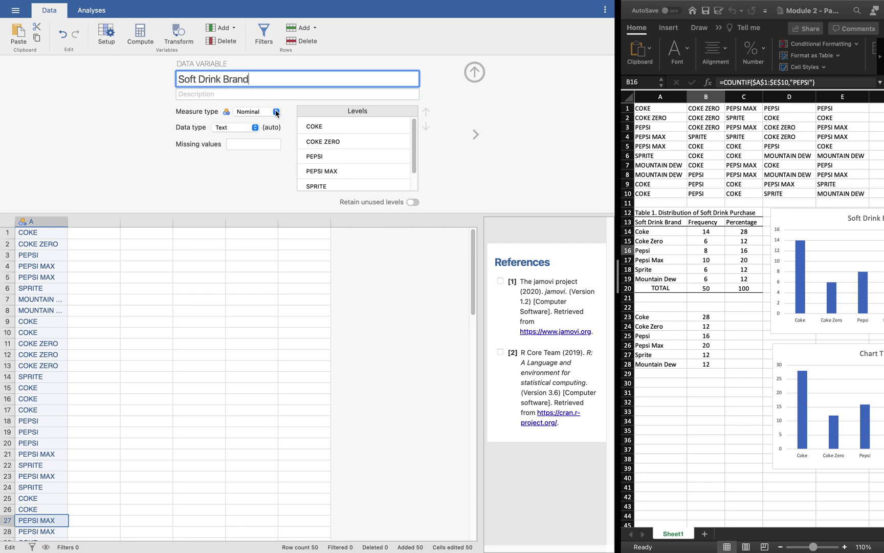
- Keep the data type as Text and review the brand levels, leaving PEPSI unchanged
left_click(255, 127)
left_click(255, 127)
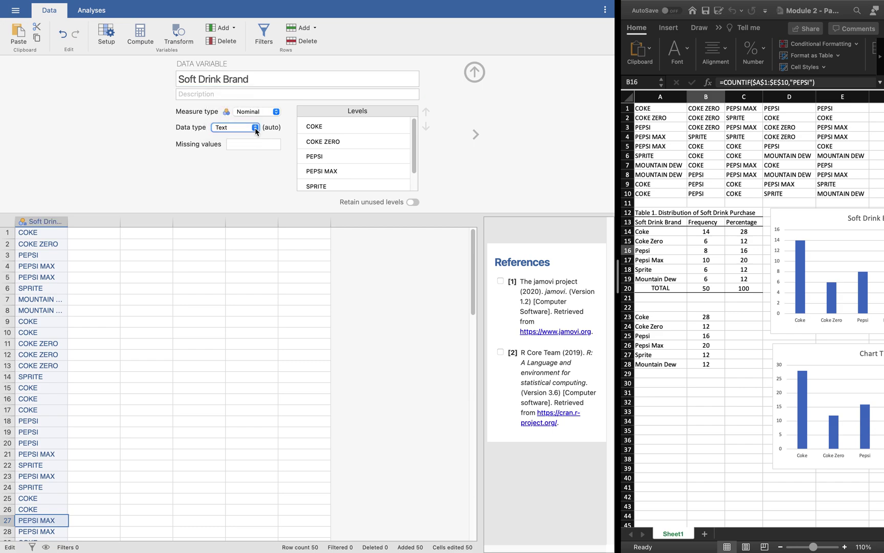
left_click(366, 156)
scroll(367, 156, "down", 1)
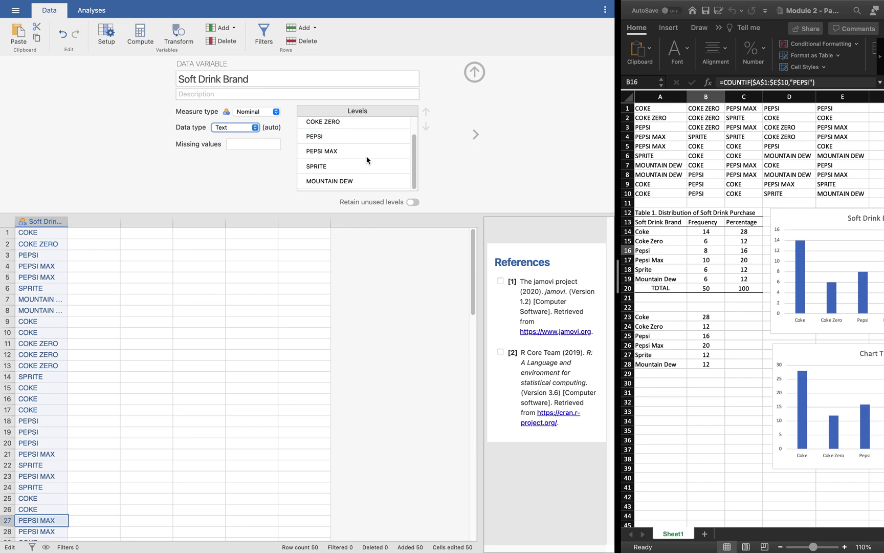
scroll(366, 157, "up", 1)
scroll(367, 159, "down", 1)
scroll(359, 120, "up", 1)
scroll(358, 118, "down", 1)
left_click(364, 136)
key("Return")
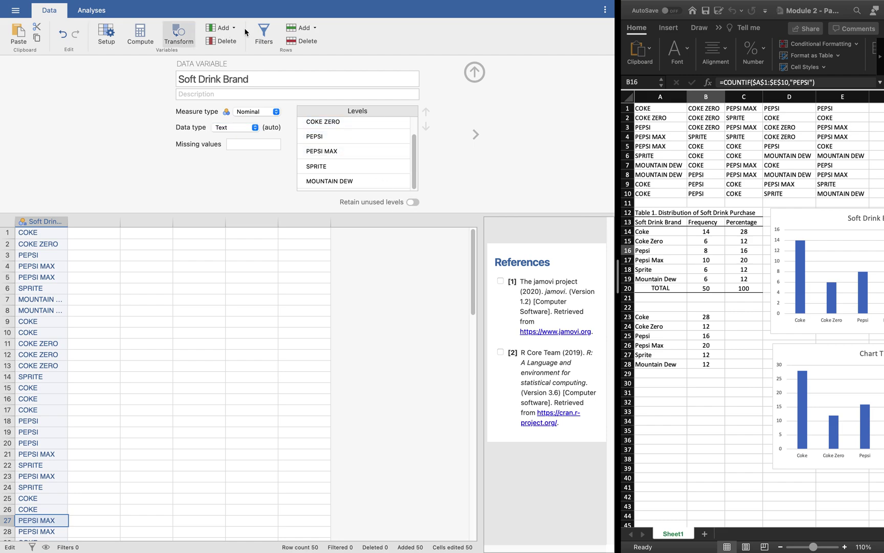
- Start Exploration > Descriptives from the Analyses tab
left_click(89, 12)
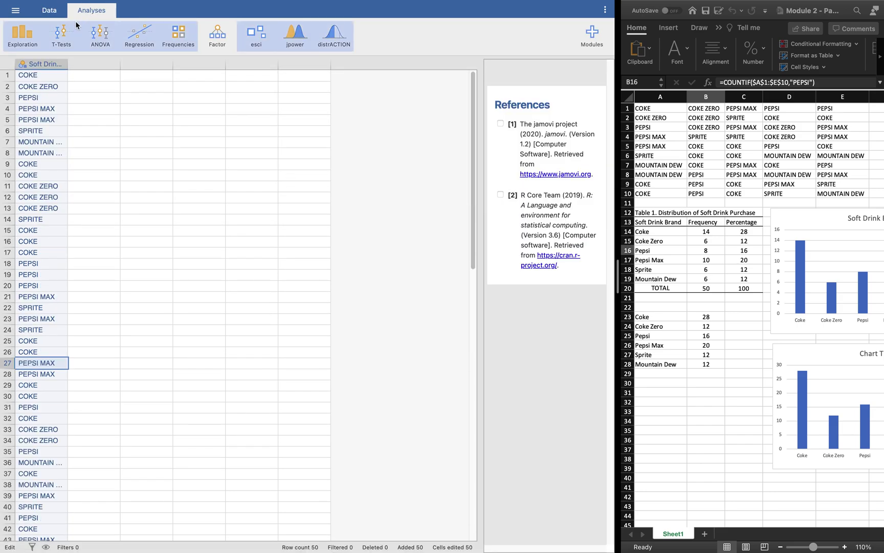
left_click(26, 39)
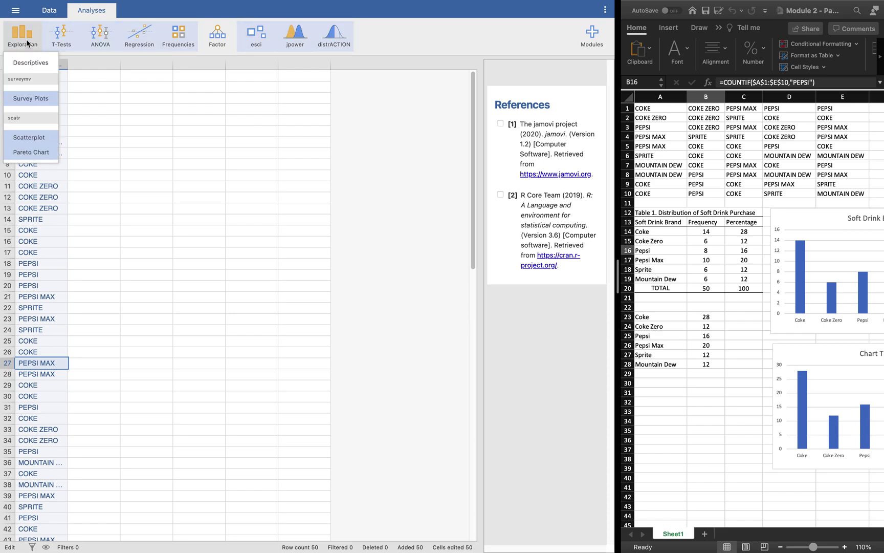
left_click(37, 68)
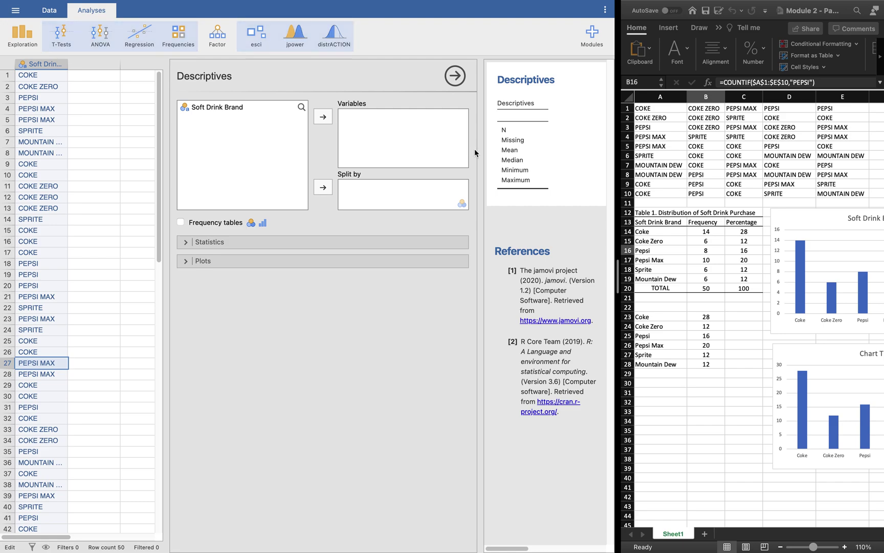
- Hide the data grid, move Soft Drink Brand into Variables, and tick Frequency tables
left_click_drag(484, 152, 297, 164)
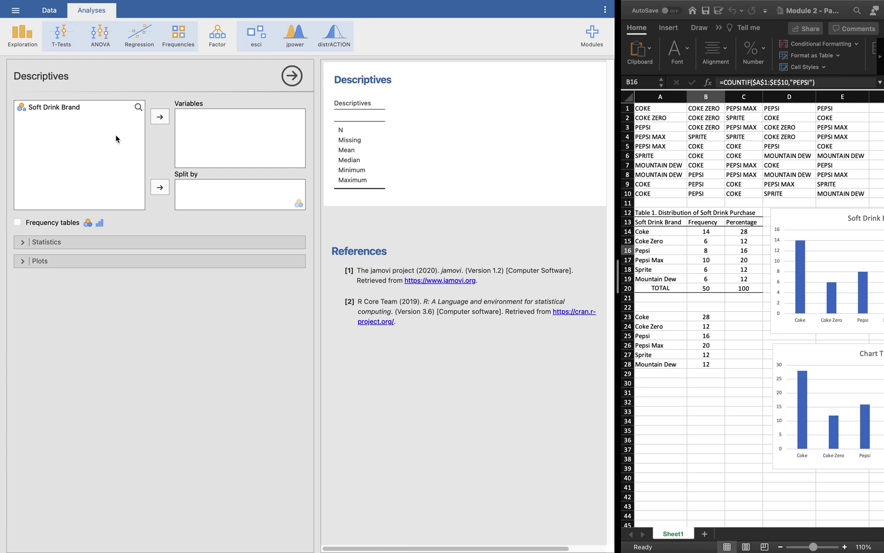
left_click(70, 109)
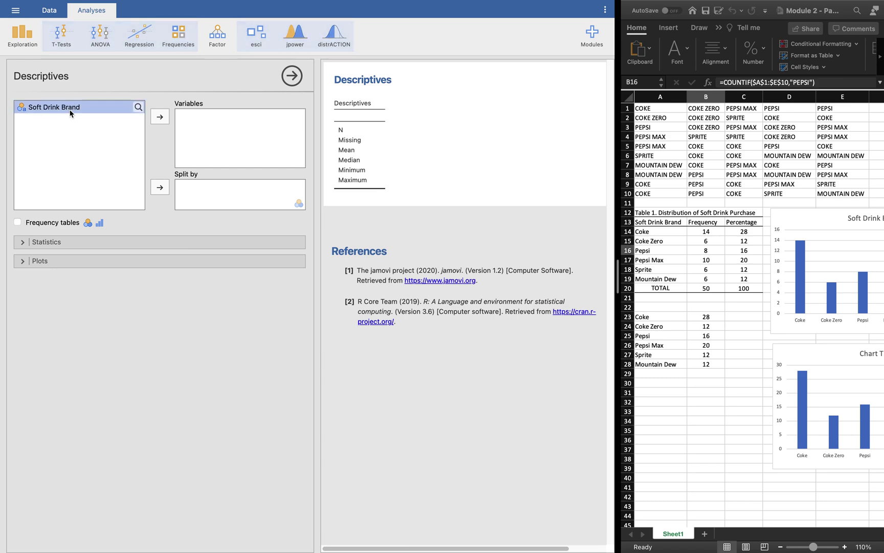
left_click(160, 117)
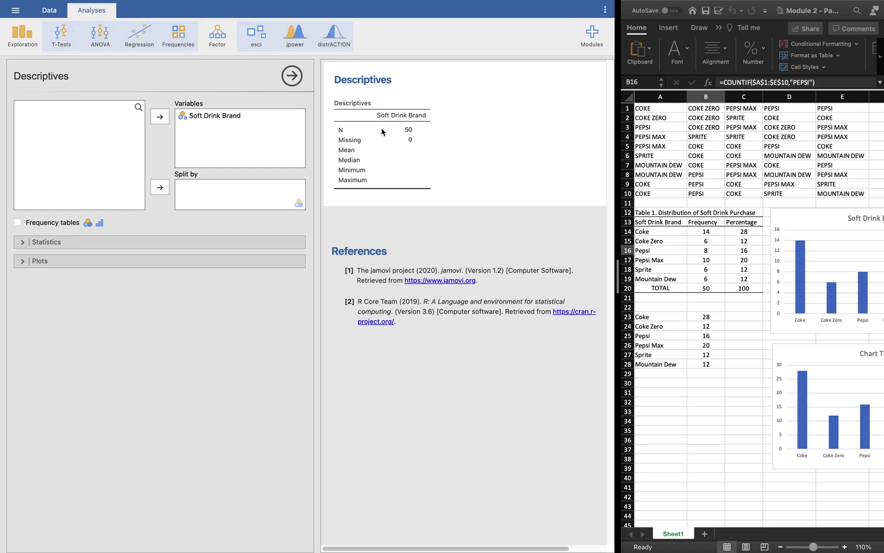
left_click(17, 222)
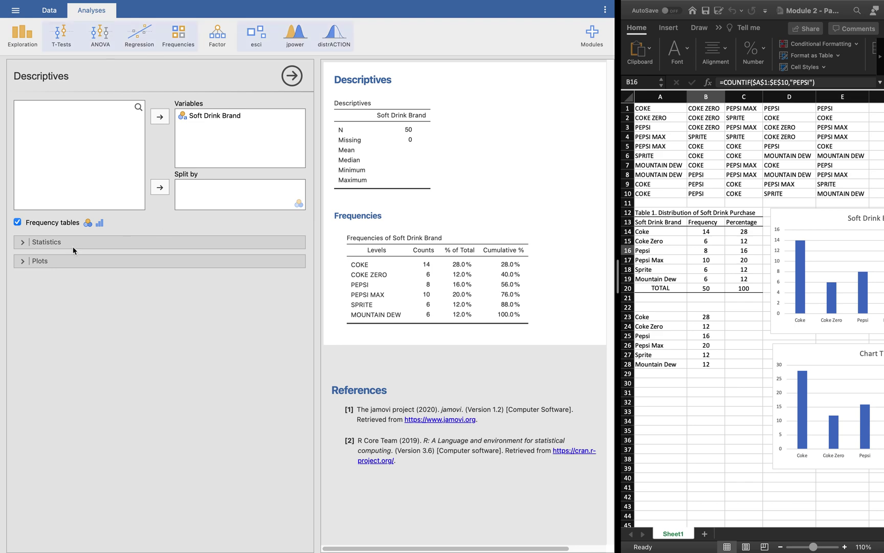
- Expand the Statistics options for the Descriptives analysis
left_click(22, 242)
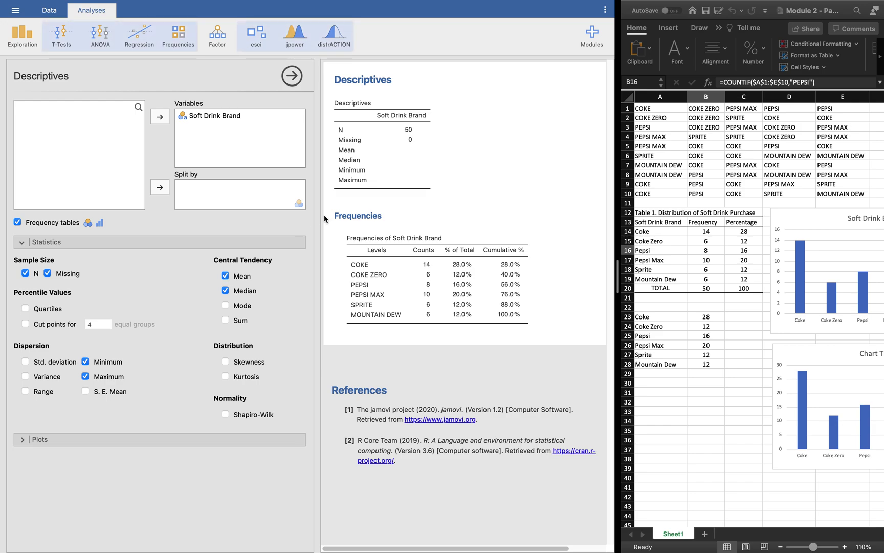
- Untick Mean, Median, Minimum and Maximum so only N and Missing remain
left_click(224, 278)
left_click(225, 293)
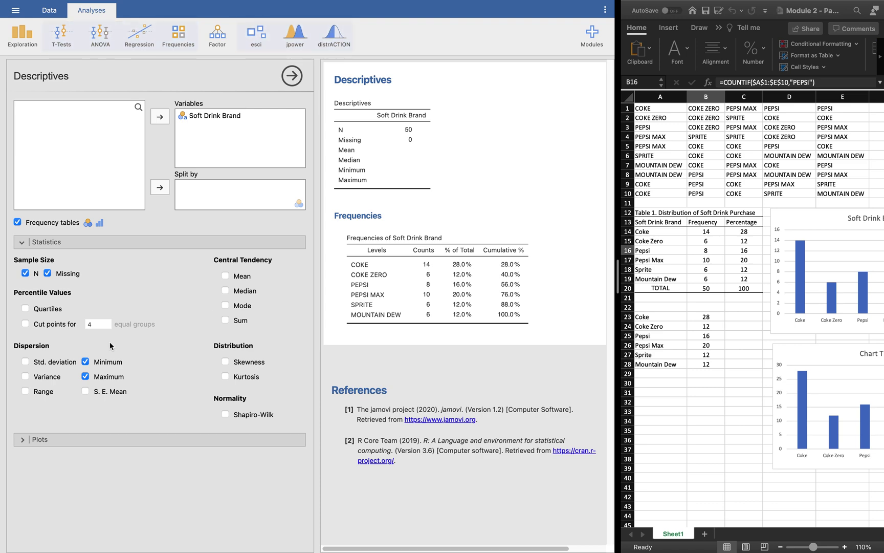
left_click(85, 362)
left_click(86, 378)
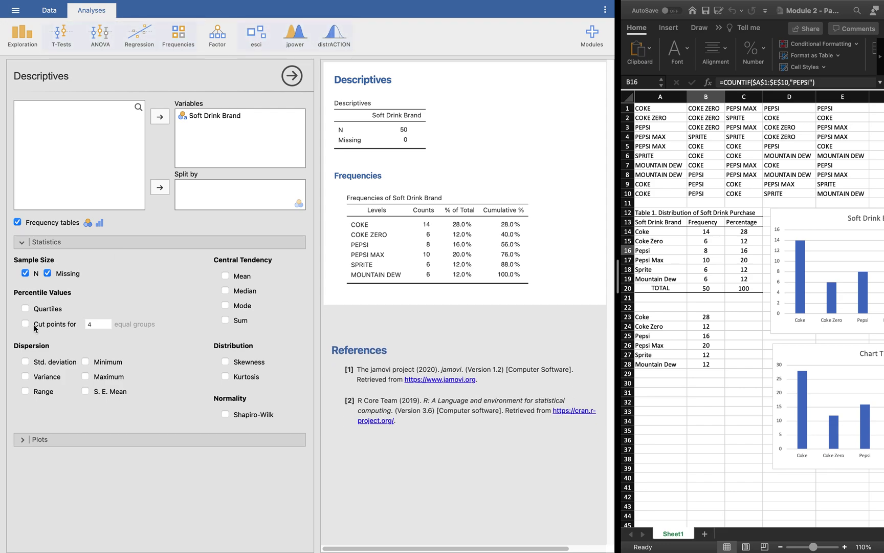
- Add a bar plot of Soft Drink Brand counts from the Descriptives Plots options
left_click(23, 438)
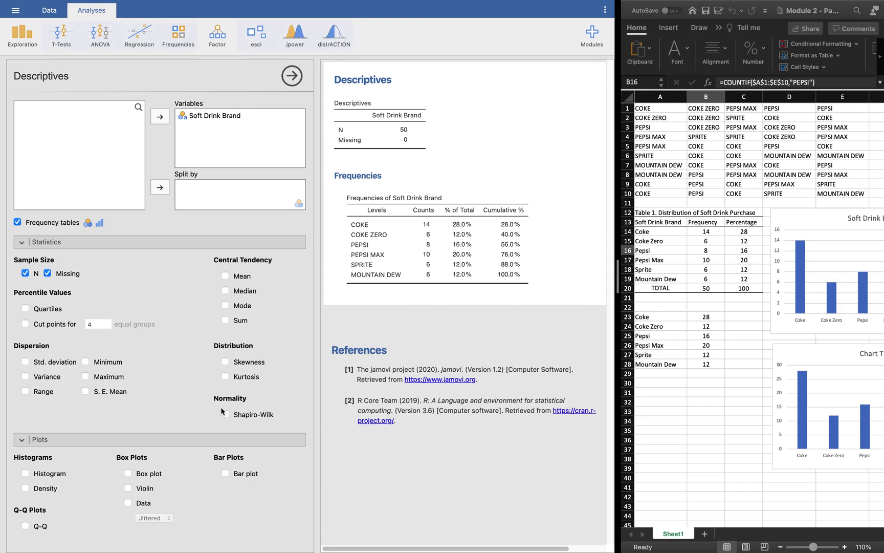
left_click(226, 473)
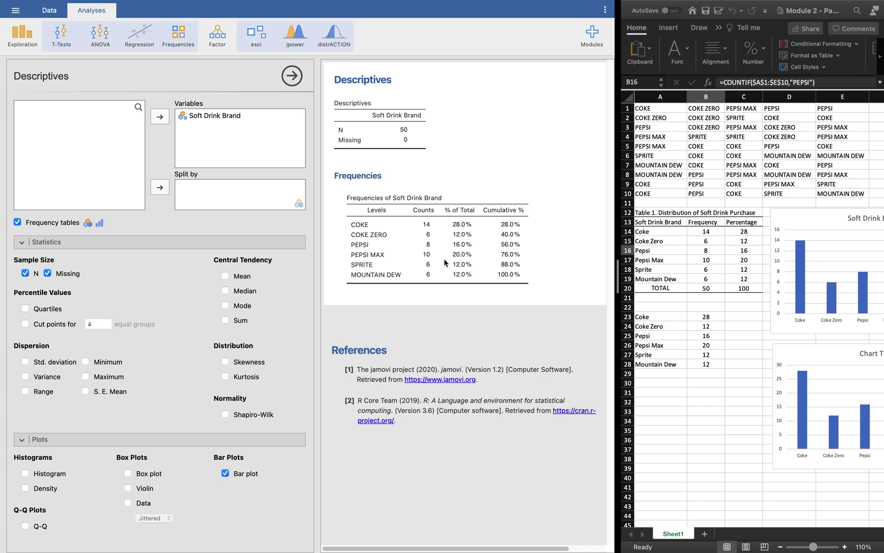
scroll(837, 305, "right", 5)
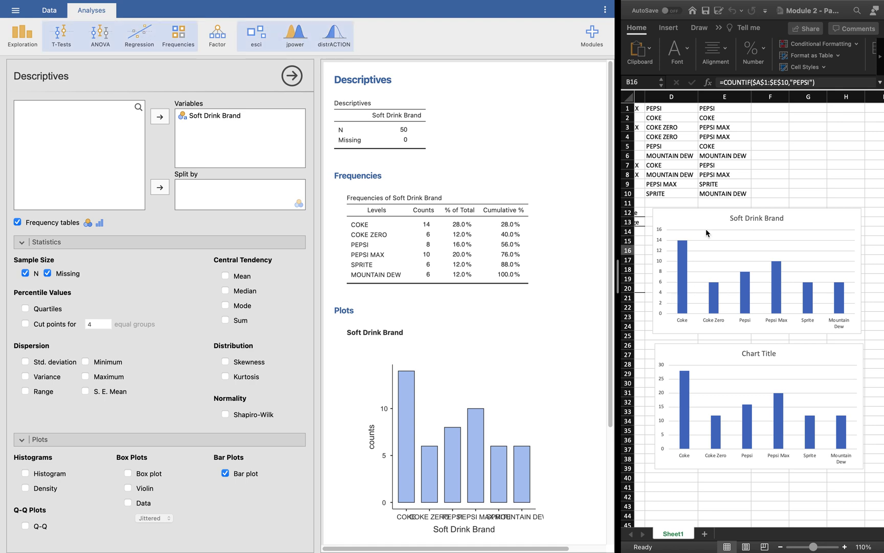
left_click(667, 292)
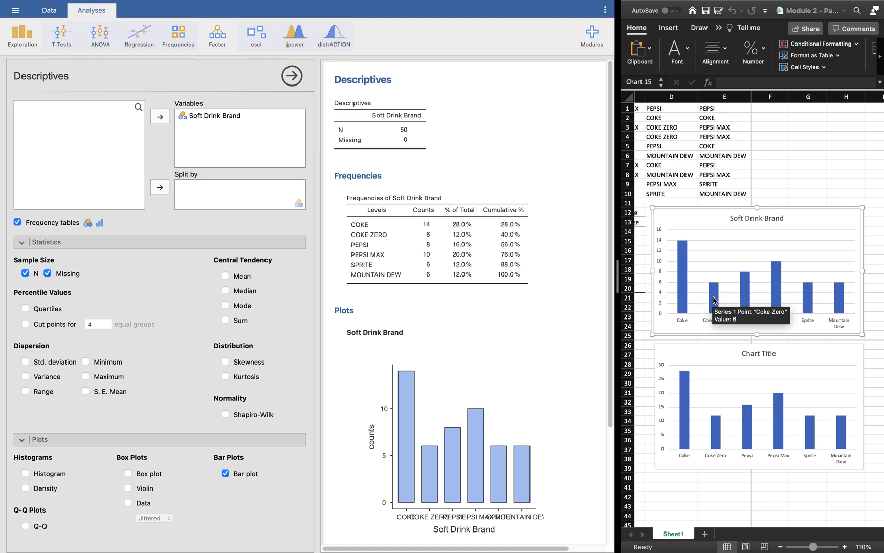
left_click(474, 367)
scroll(521, 371, "down", 5)
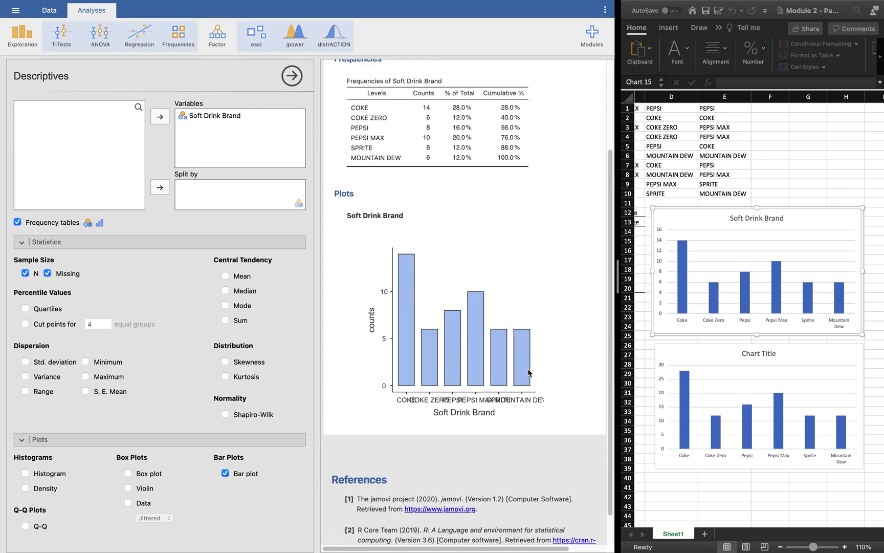
scroll(529, 372, "up", 1)
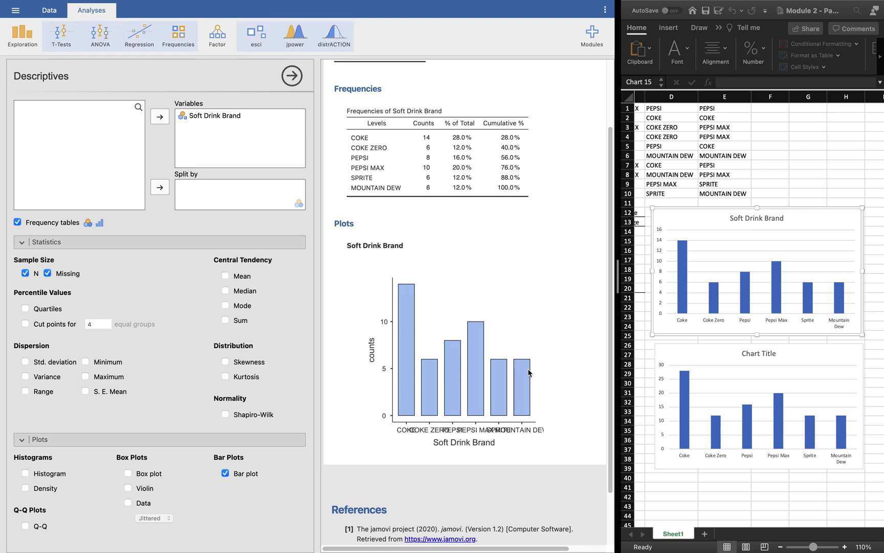
scroll(528, 372, "down", 2)
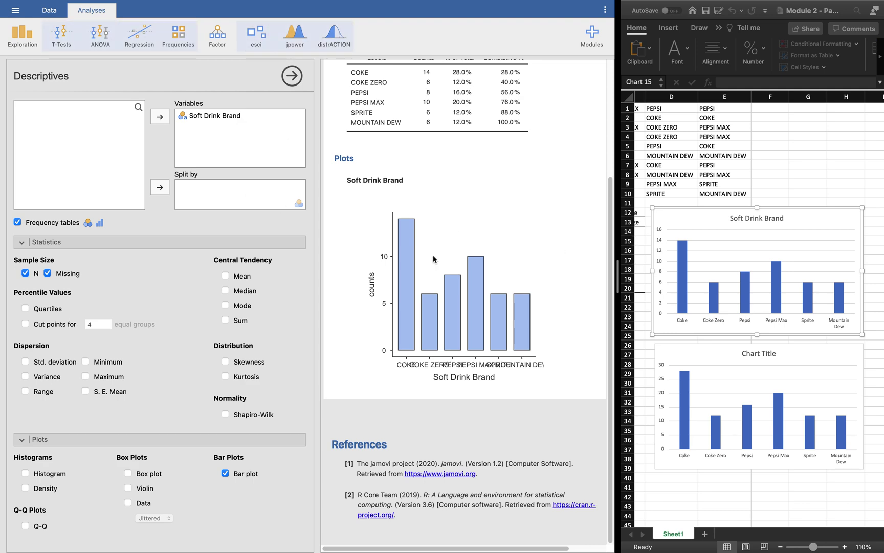
scroll(433, 258, "up", 5)
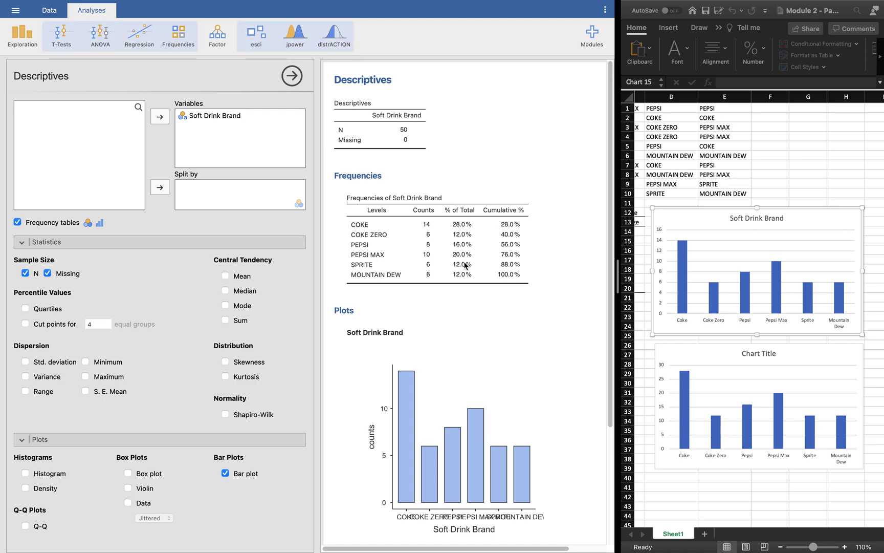
scroll(465, 265, "down", 5)
scroll(510, 249, "up", 3)
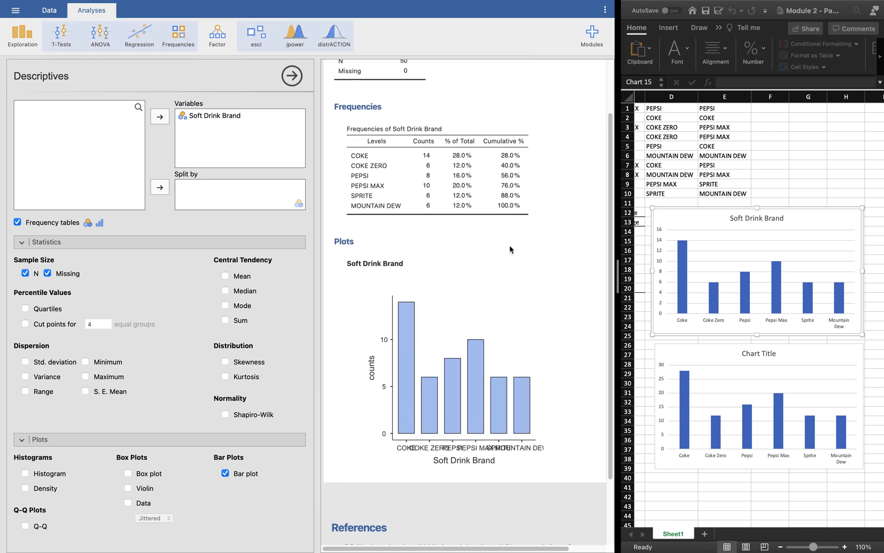
scroll(753, 307, "left", 5)
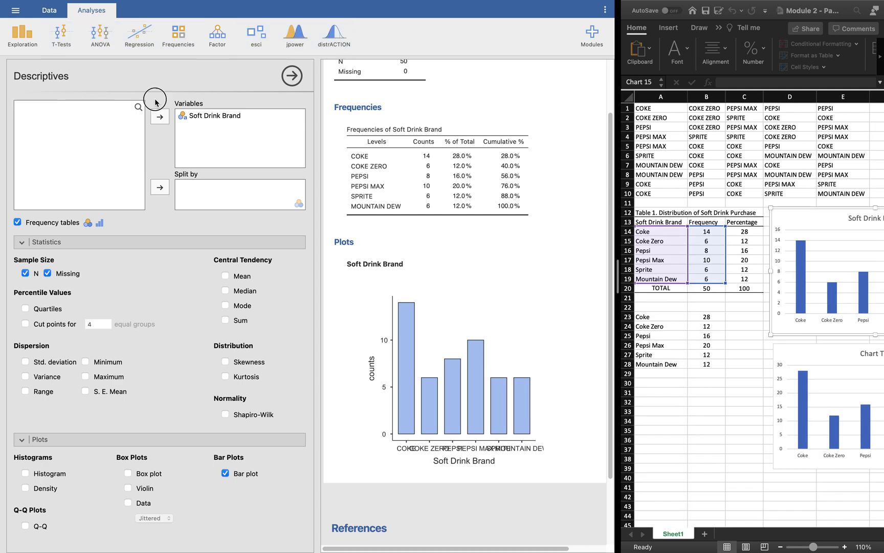
- Reveal the Soft Drink Brand data spreadsheet beside the analysis and browse it
left_click(5, 105)
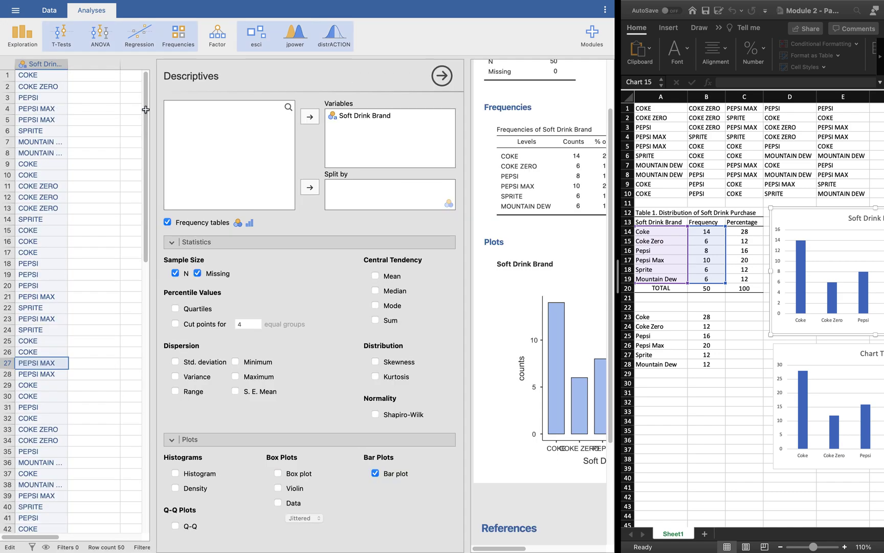
scroll(71, 322, "down", 5)
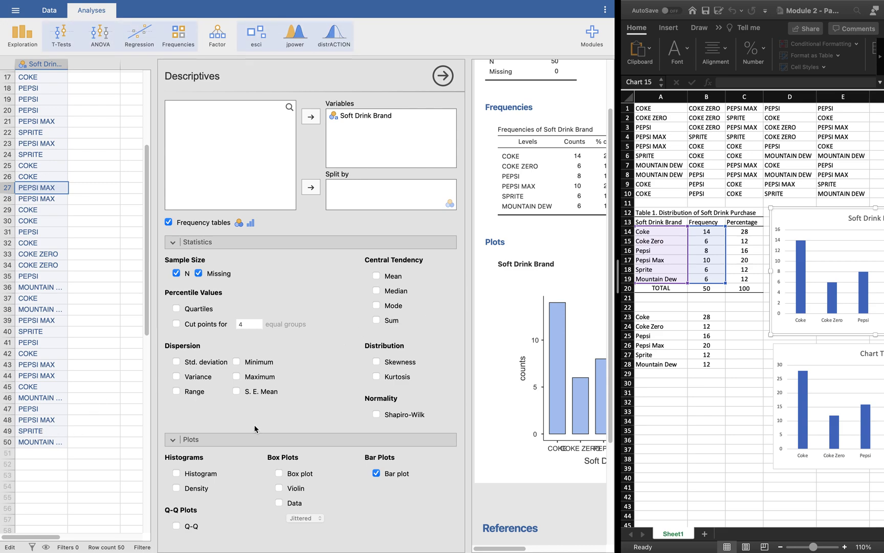
scroll(536, 294, "right", 5)
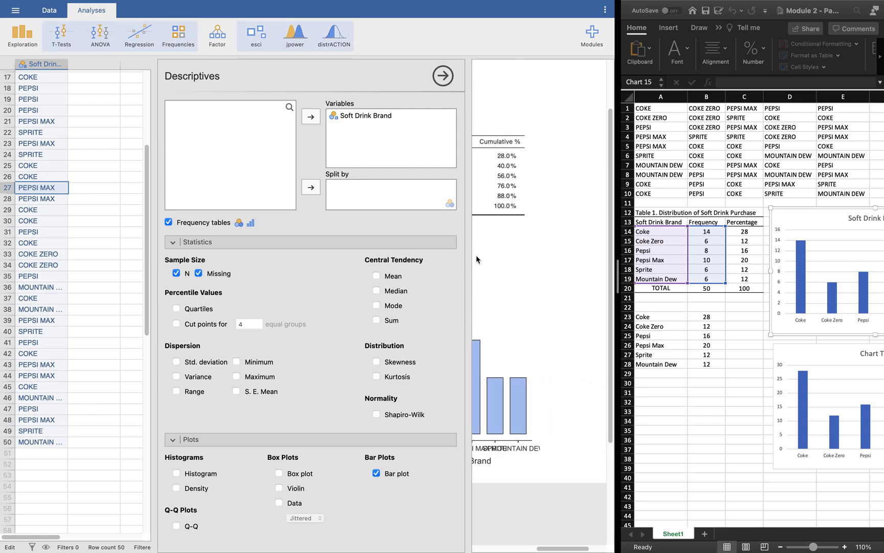
scroll(476, 254, "left", 5)
scroll(550, 149, "up", 2)
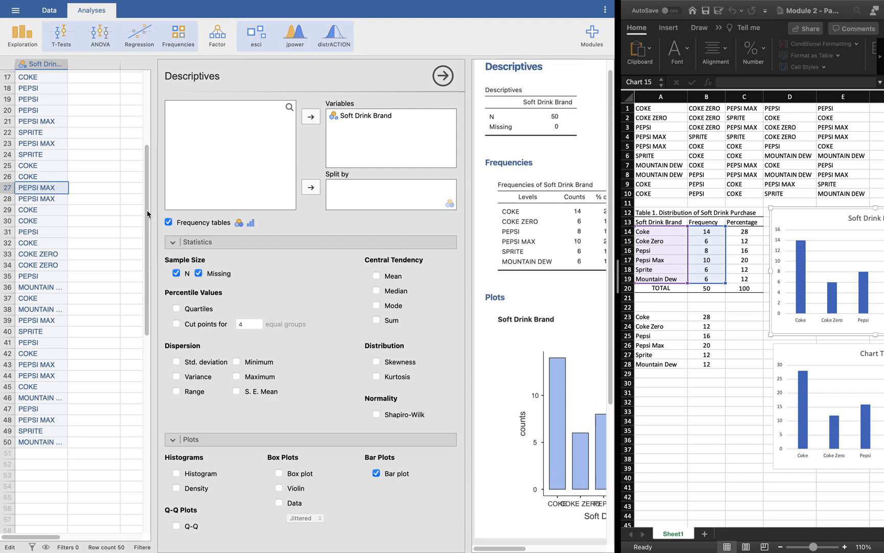
- Narrow the data grid, close the Descriptives options, and widen the results panel
left_click_drag(127, 215, 79, 221)
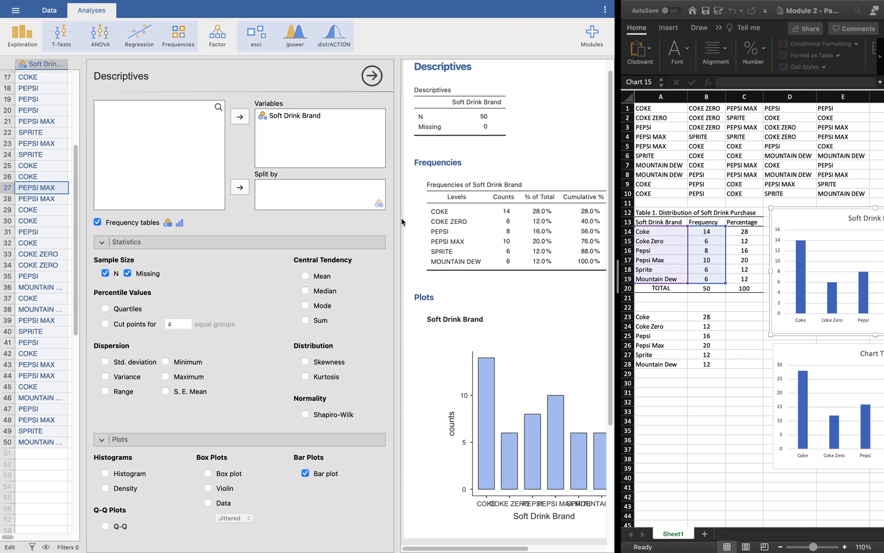
left_click(401, 217)
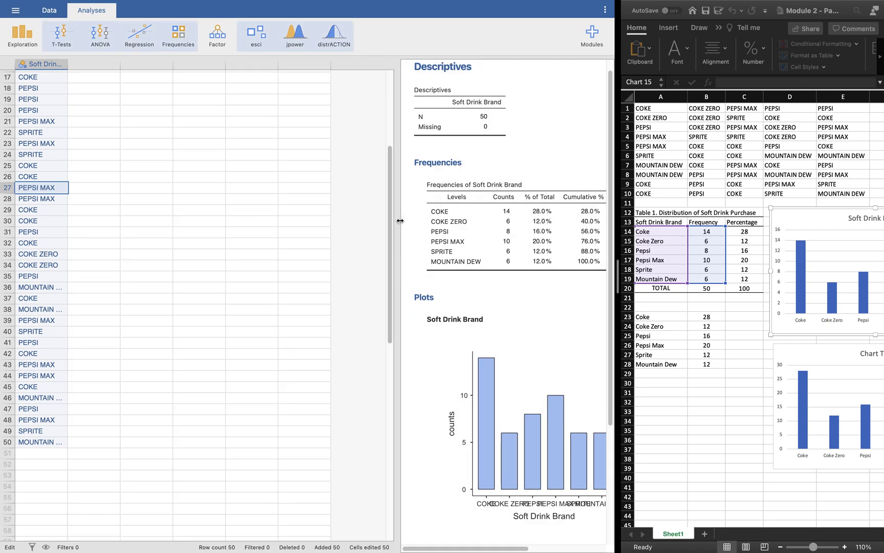
left_click_drag(401, 220, 286, 217)
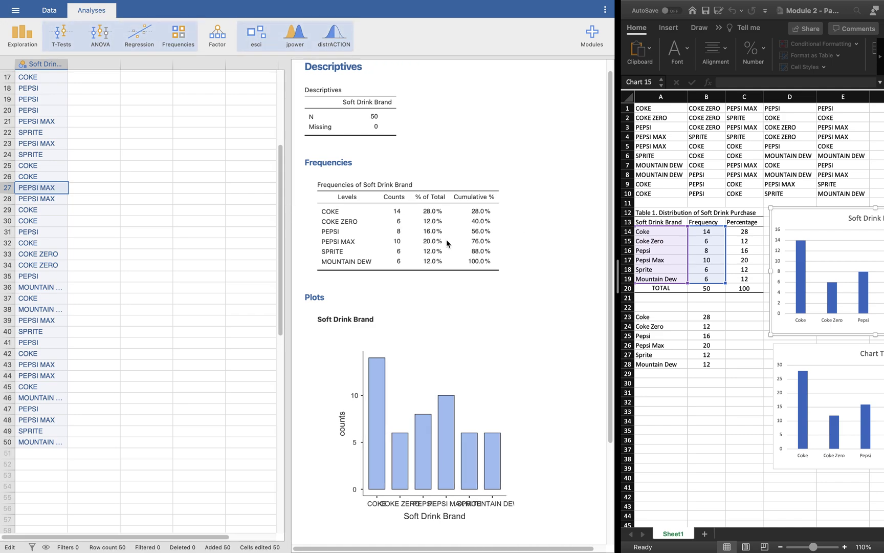
- Scroll through the results to review the Soft Drink Brand frequency table and bar plot
mouse_move(63, 28)
scroll(322, 217, "up", 1)
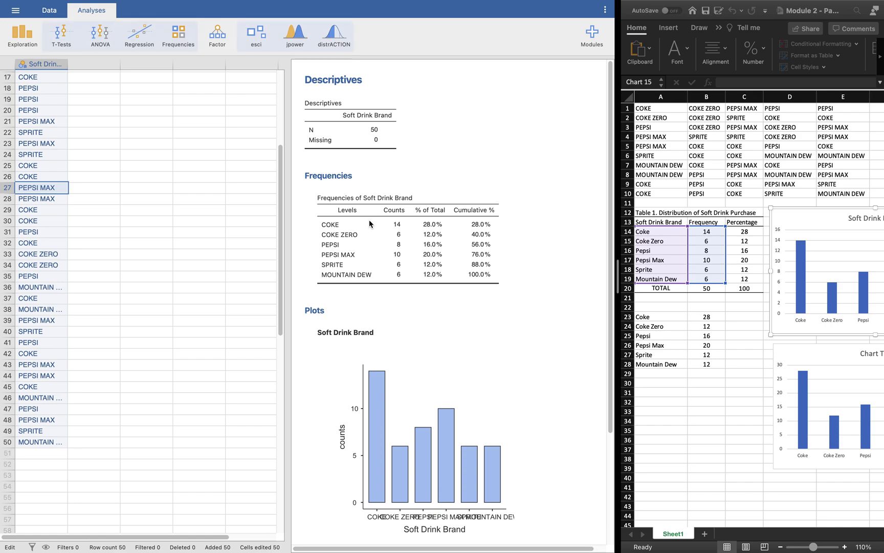
scroll(429, 384, "down", 4)
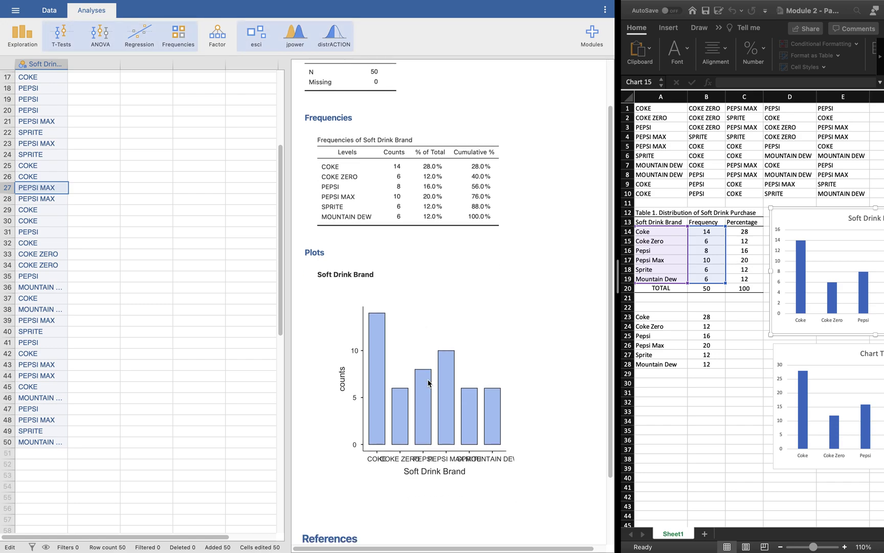
scroll(428, 383, "down", 4)
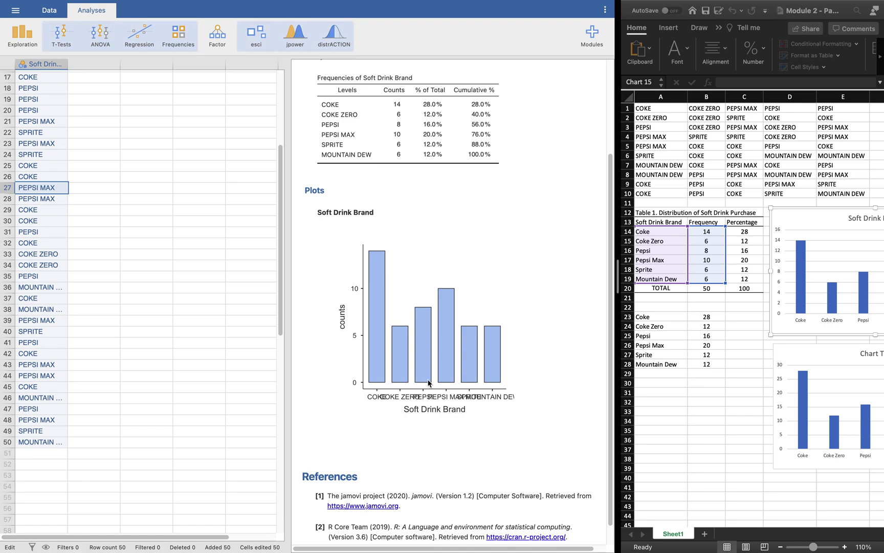
scroll(838, 310, "right", 10)
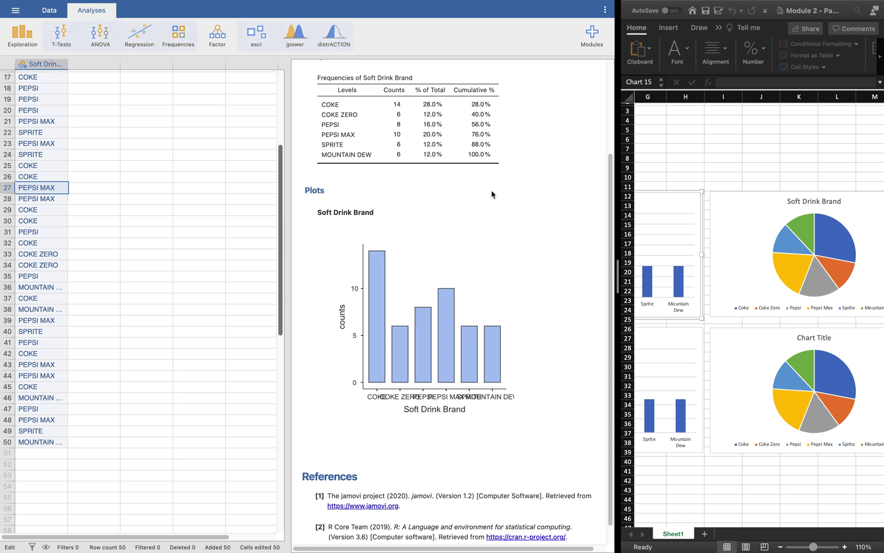
scroll(683, 178, "left", 10)
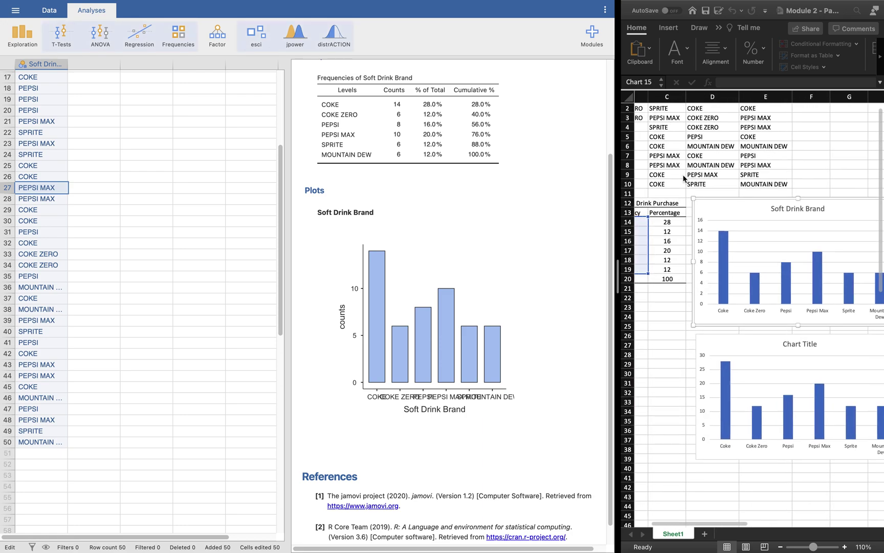